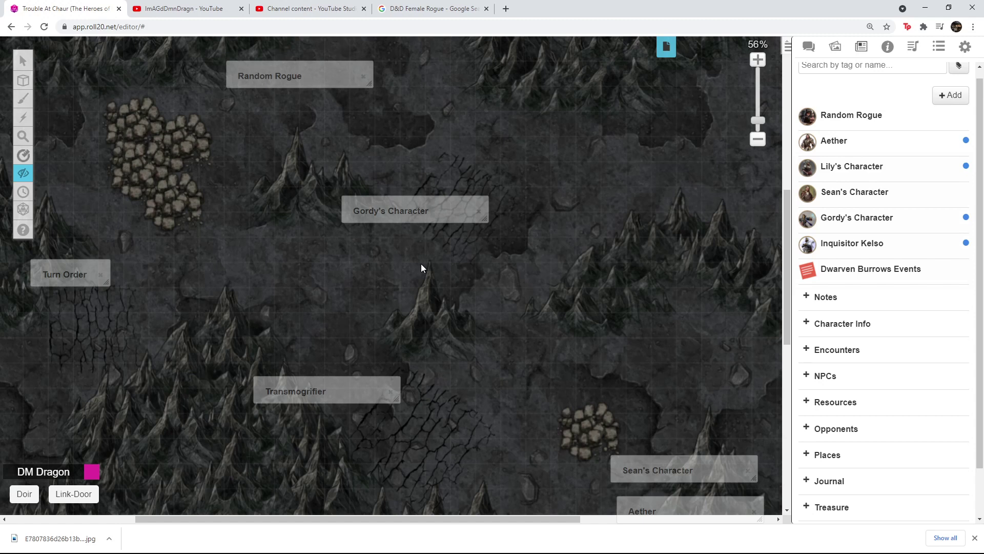
# Step: Open the wizard character's bio and info, review its name and permission settings, and save the edit form without changes
pyautogui.doubleClick(417, 209)
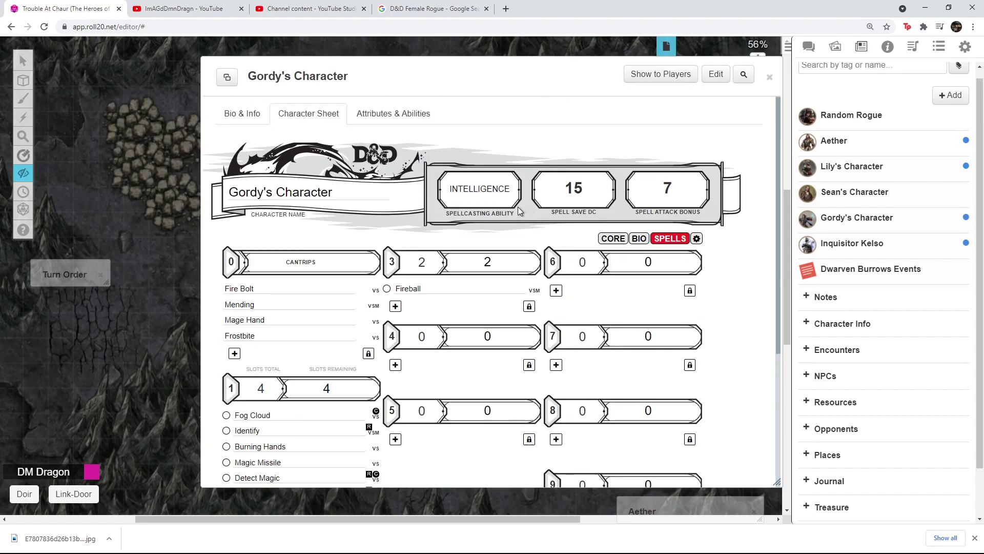
pyautogui.click(253, 116)
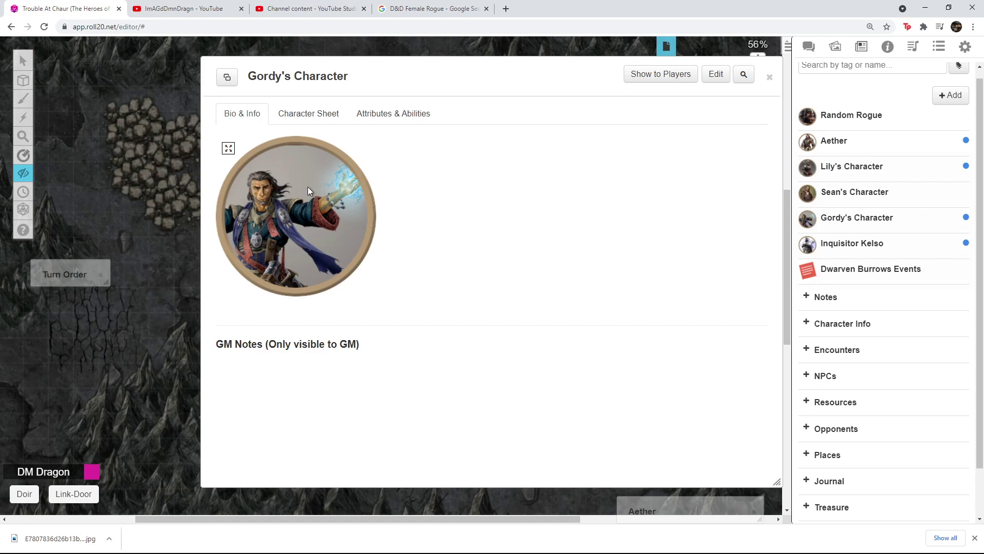
pyautogui.click(716, 75)
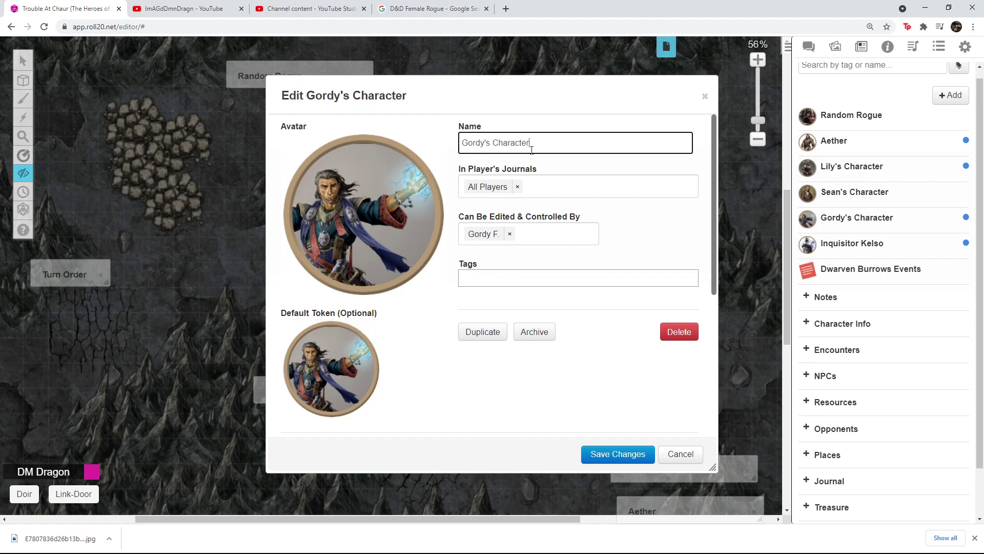
pyautogui.click(601, 455)
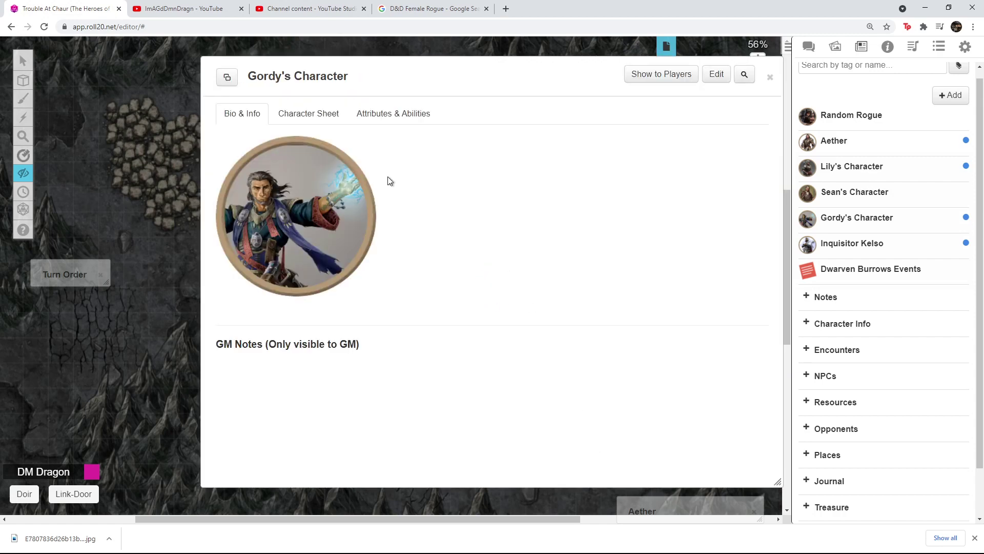
# Step: Show the core page of the wizard's character sheet and move the sheet window clear of the sidebar
pyautogui.click(322, 119)
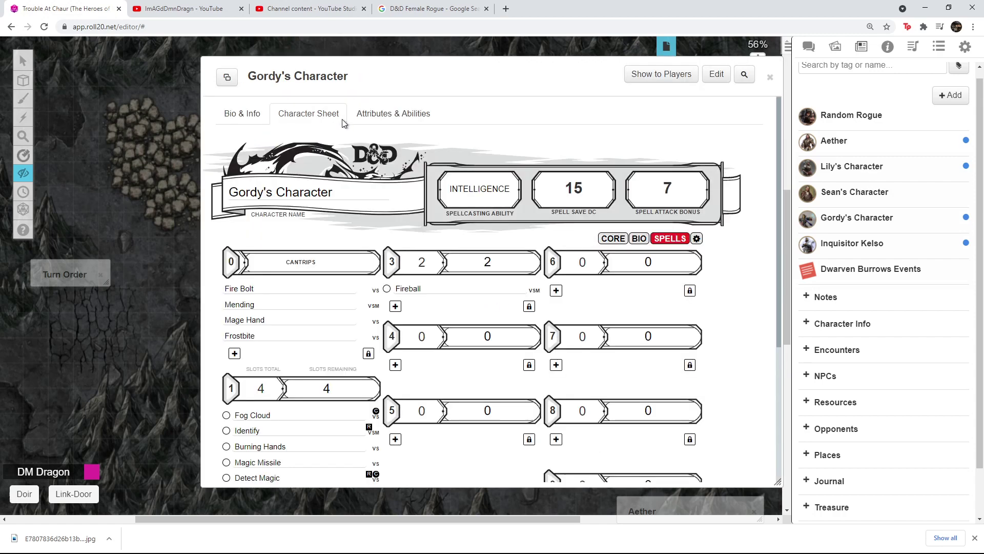
pyautogui.moveTo(533, 80); pyautogui.dragTo(460, 76)
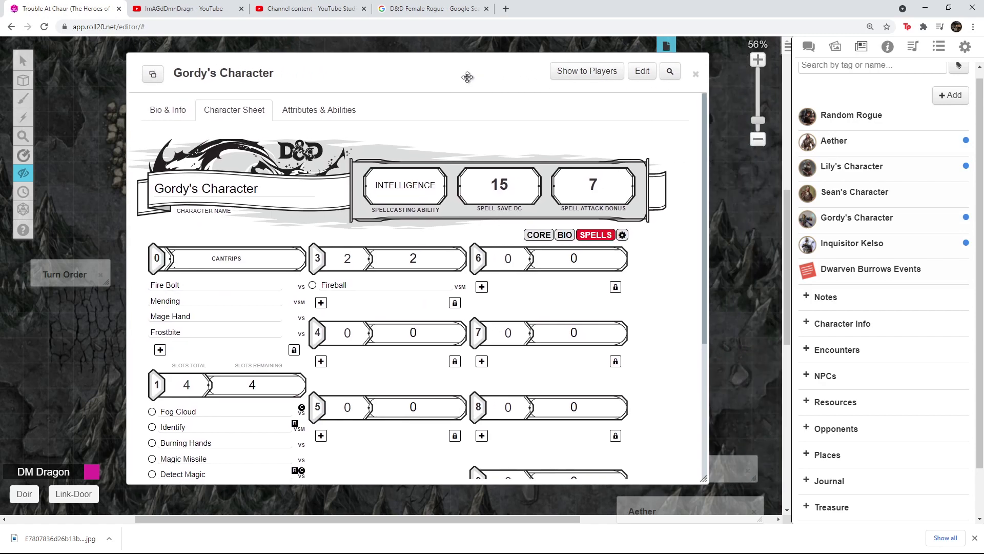
pyautogui.click(538, 235)
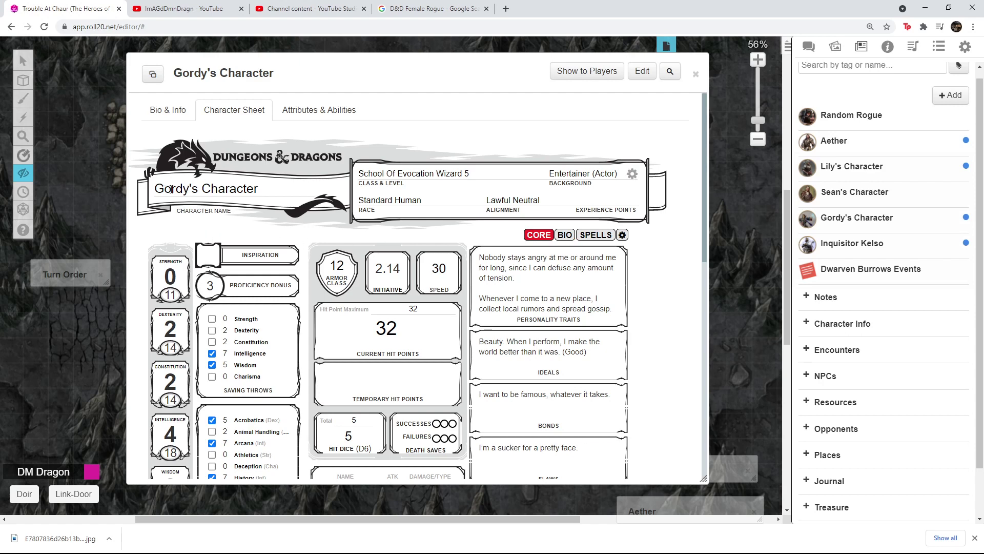
pyautogui.click(208, 187)
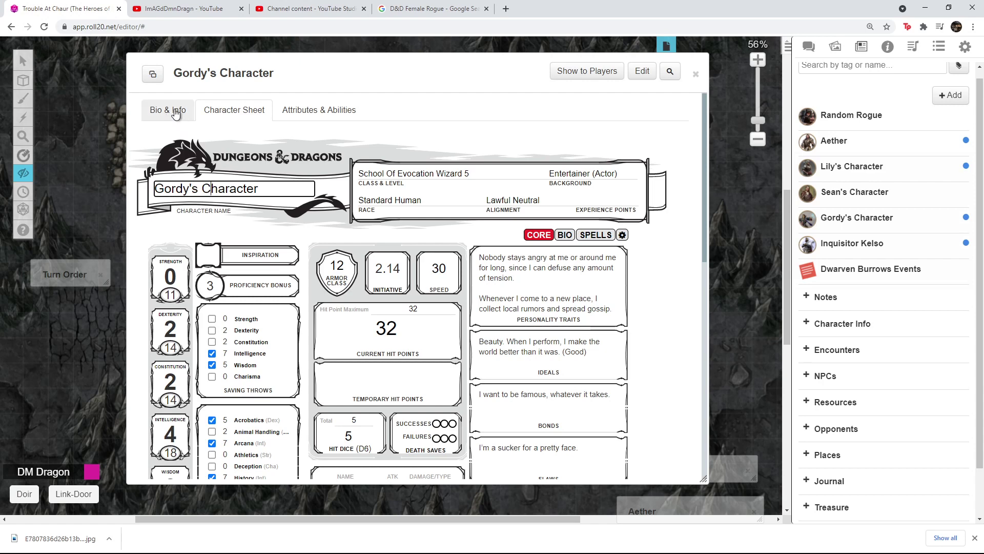
pyautogui.click(386, 182)
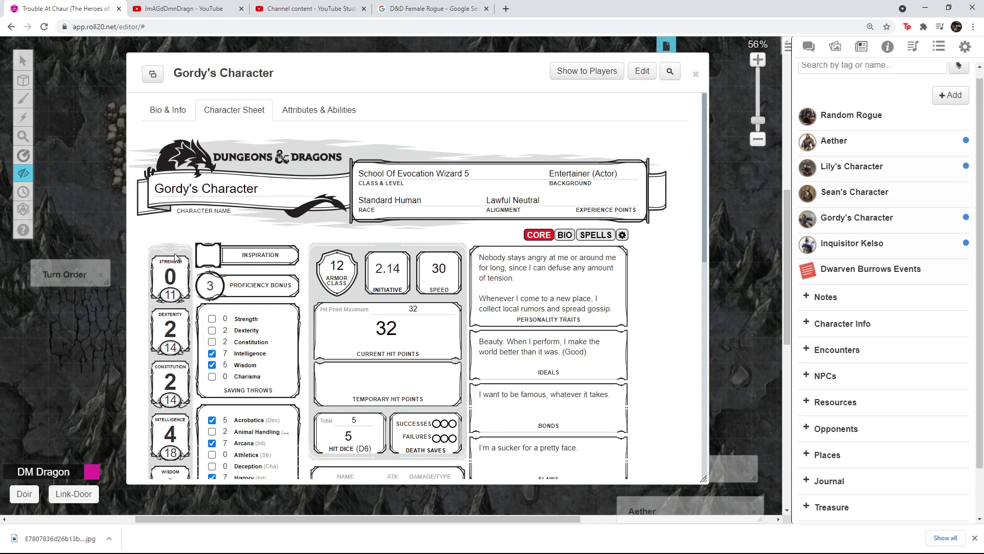
# Step: Review the ability scores, then roll an Intelligence saving throw from the sheet and show the roll in the chat
pyautogui.scroll(-2, 178, 259)
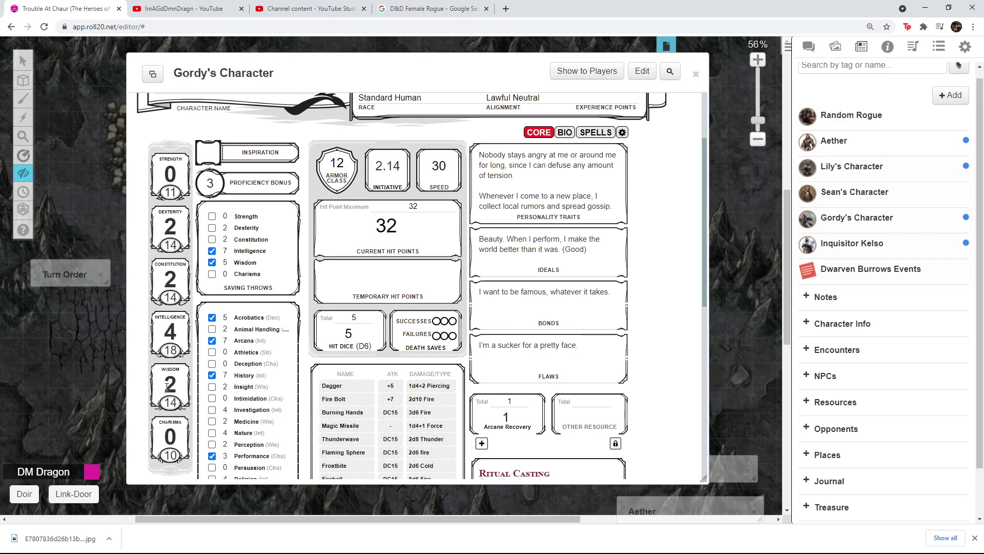
pyautogui.scroll(-2, 167, 384)
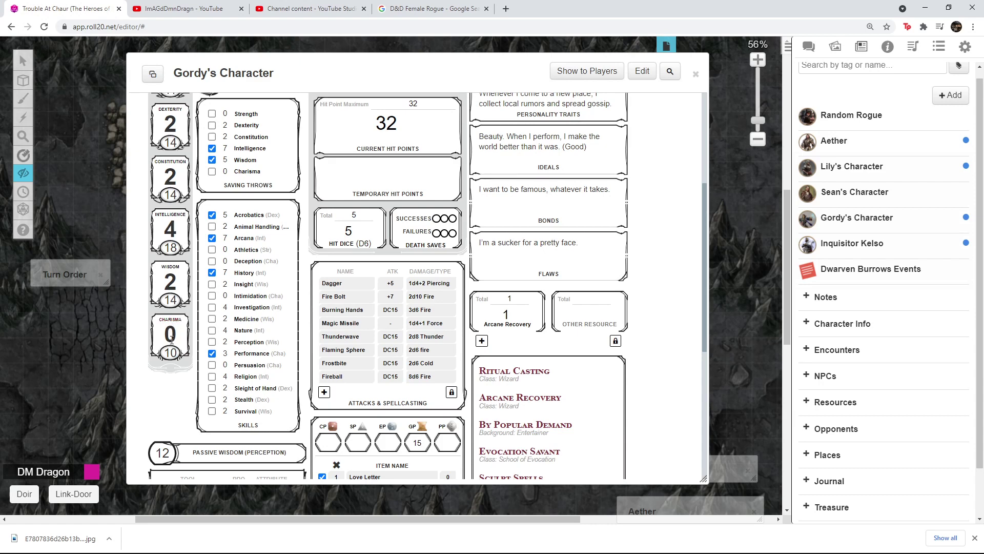
pyautogui.scroll(4, 171, 338)
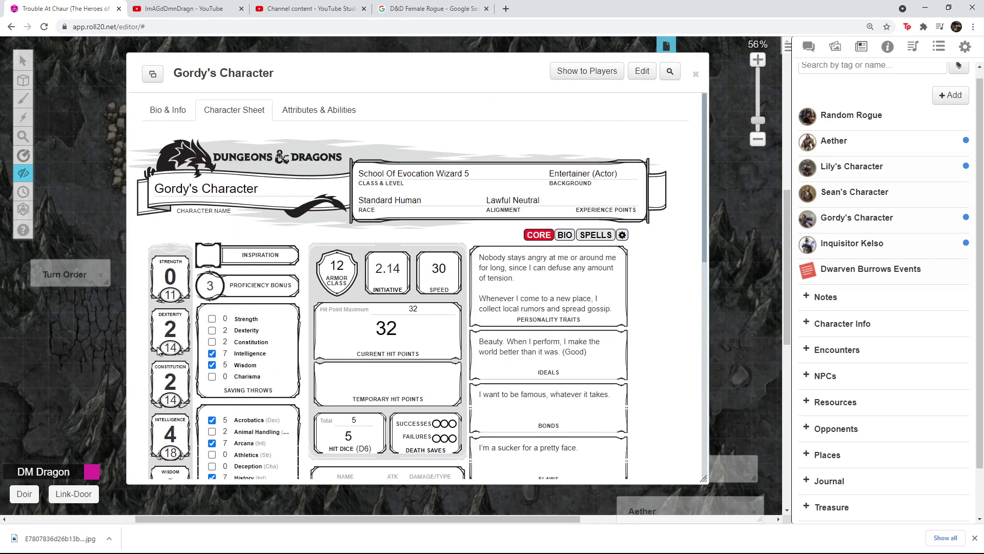
pyautogui.scroll(-3, 160, 351)
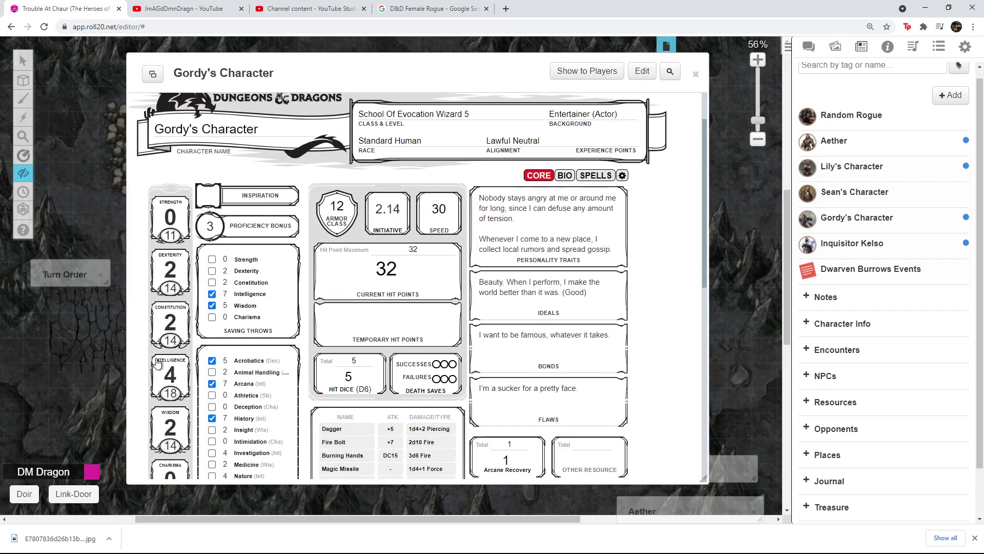
pyautogui.scroll(2, 164, 356)
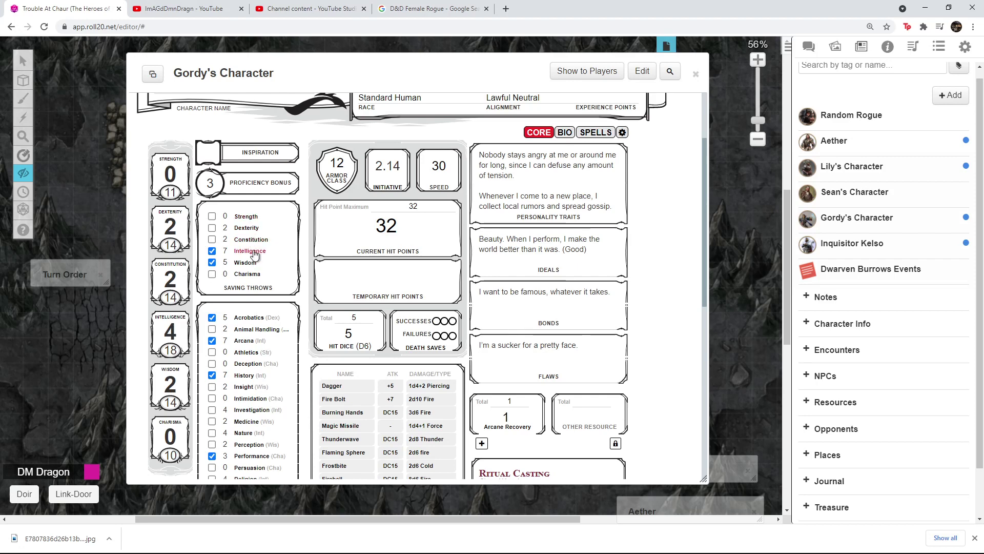
pyautogui.click(808, 47)
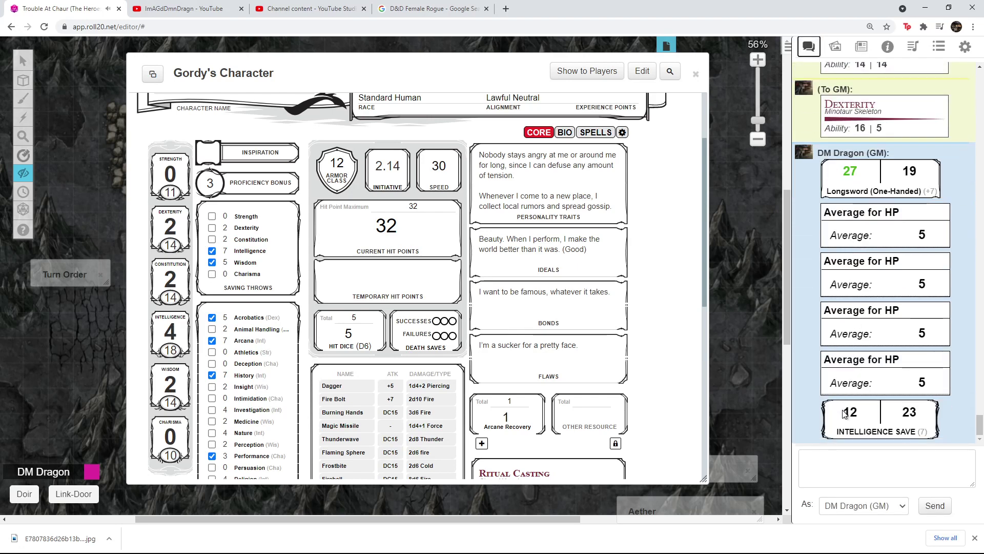
pyautogui.moveTo(851, 418)
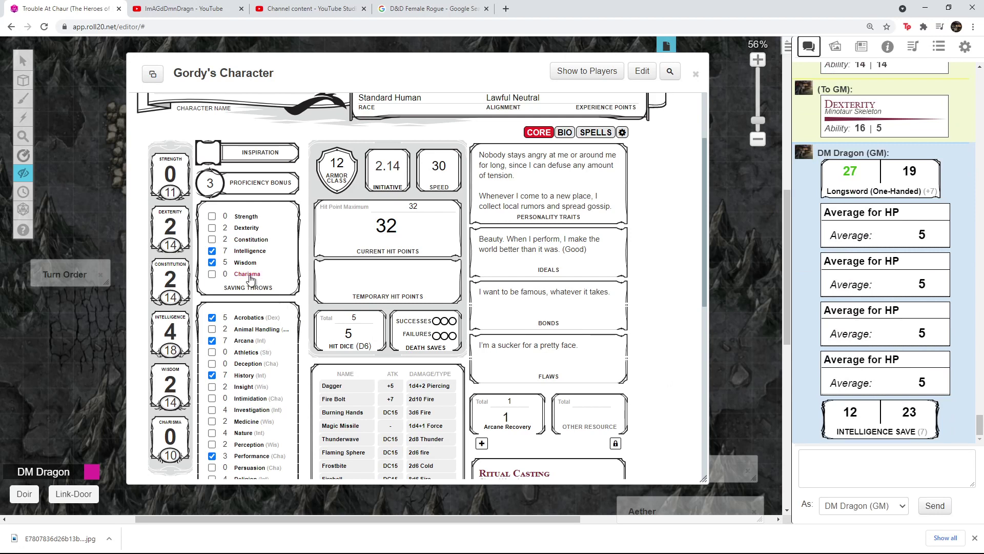
# Step: Roll an Acrobatics check from the character's skills list
pyautogui.scroll(-2, 250, 277)
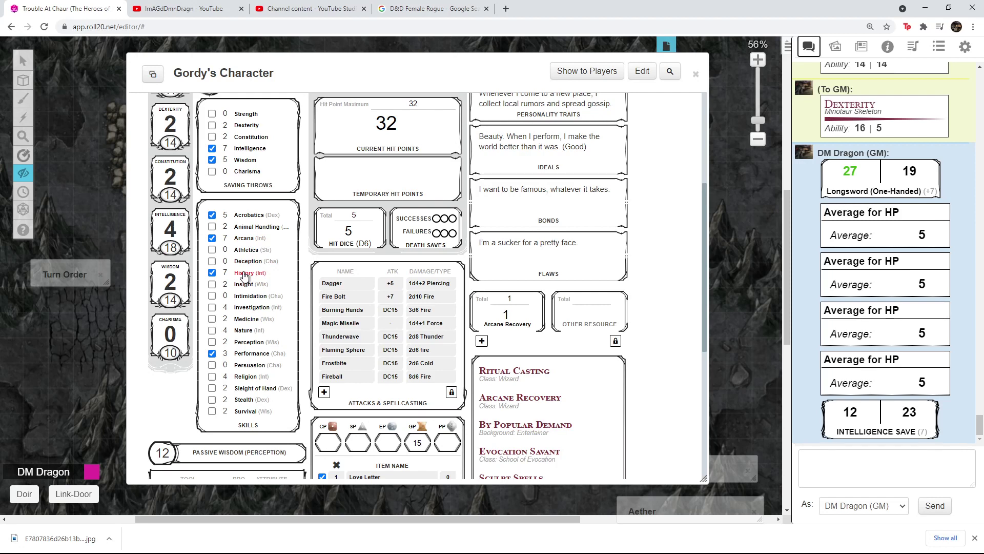
pyautogui.click(250, 217)
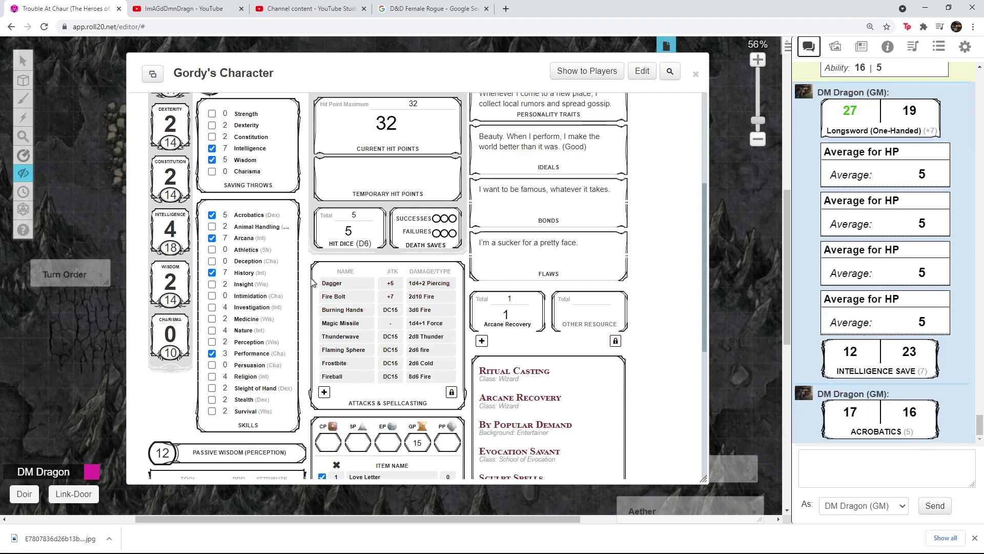
pyautogui.scroll(3, 308, 285)
pyautogui.scroll(1, 303, 285)
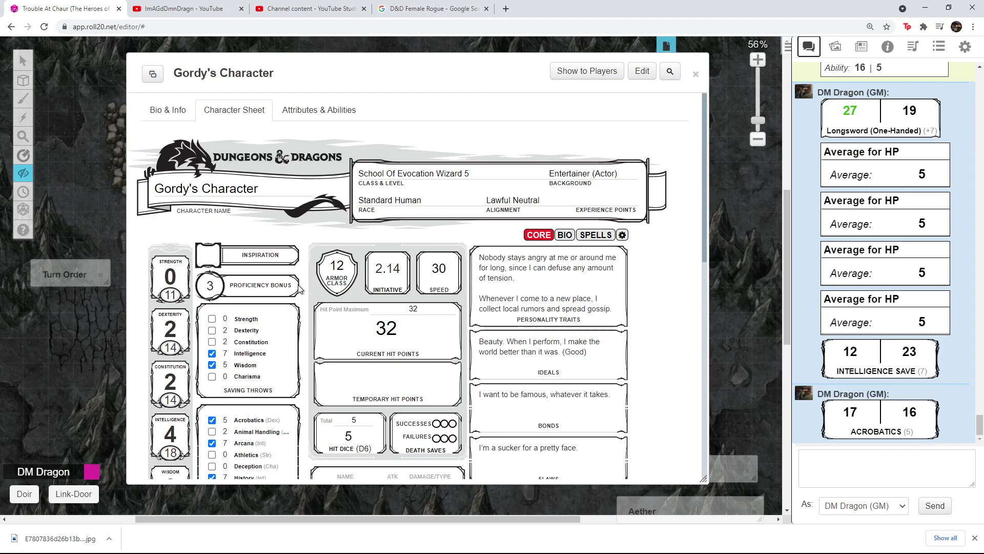
# Step: Roll a Disguise Kit check from the tool proficiencies and submit its attribute query
pyautogui.scroll(-4, 295, 294)
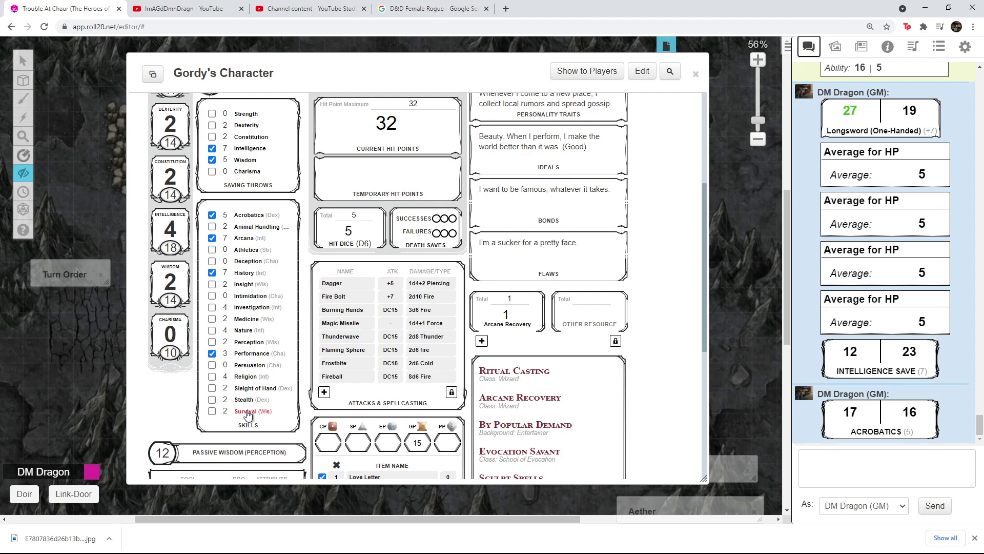
pyautogui.scroll(-2, 246, 416)
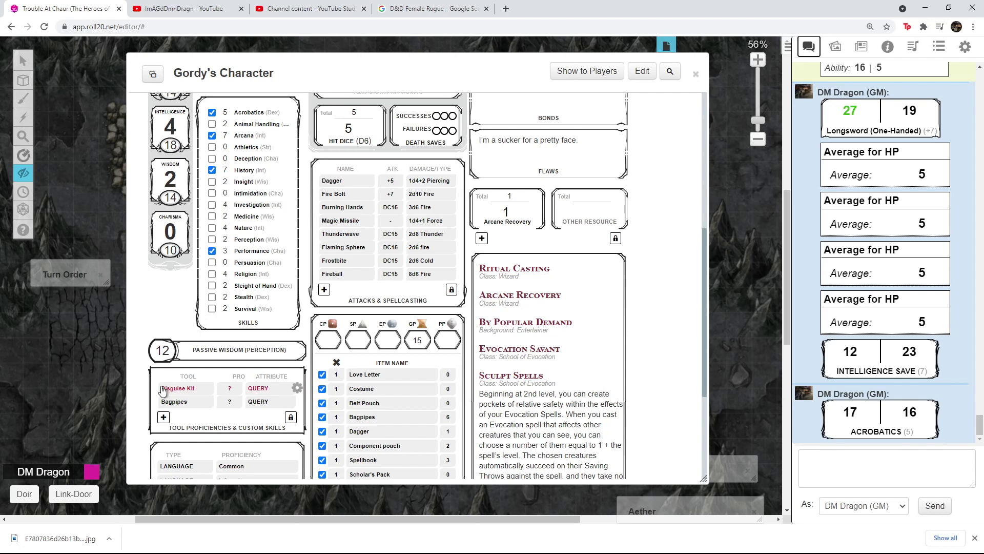
pyautogui.scroll(-1, 187, 377)
pyautogui.scroll(-2, 186, 377)
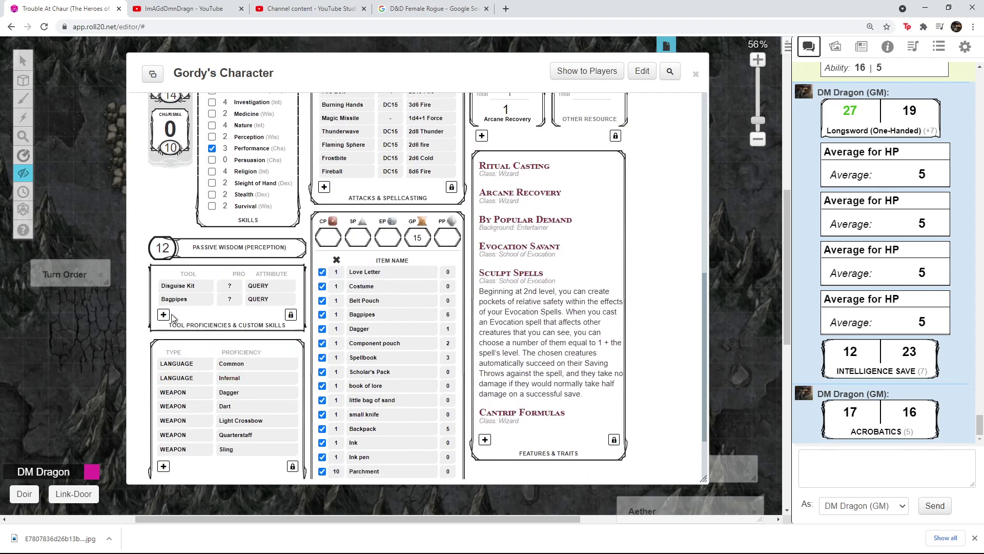
pyautogui.click(187, 294)
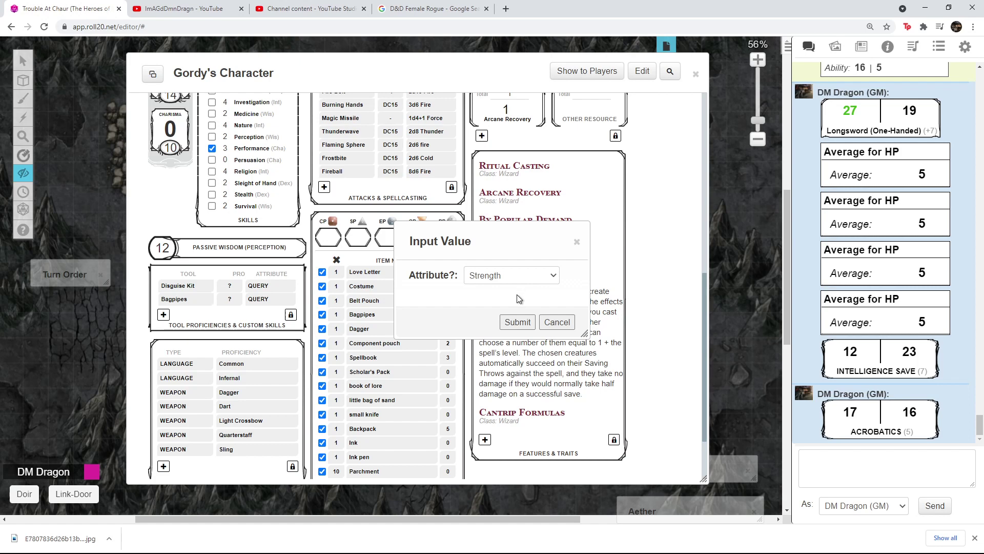
pyautogui.click(507, 326)
pyautogui.click(512, 327)
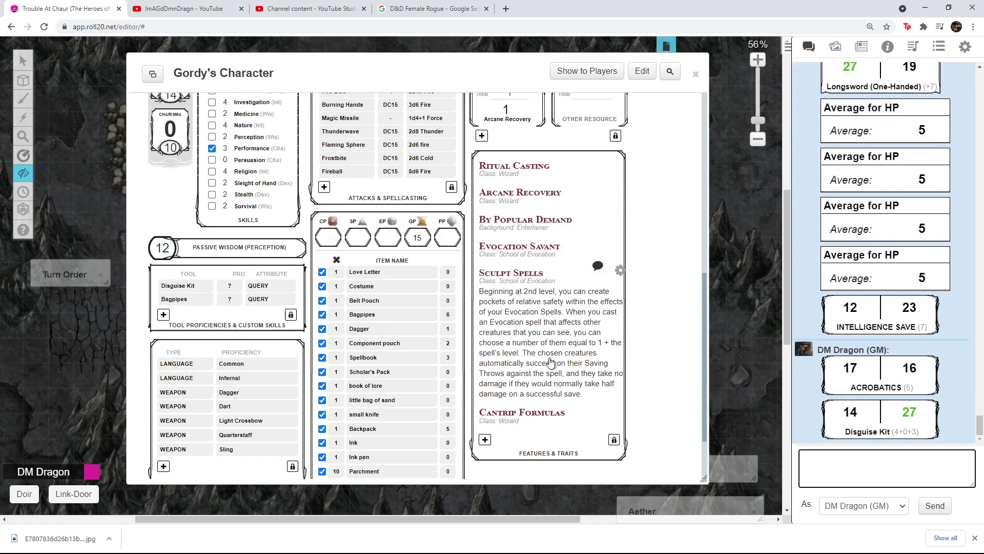
pyautogui.moveTo(851, 412)
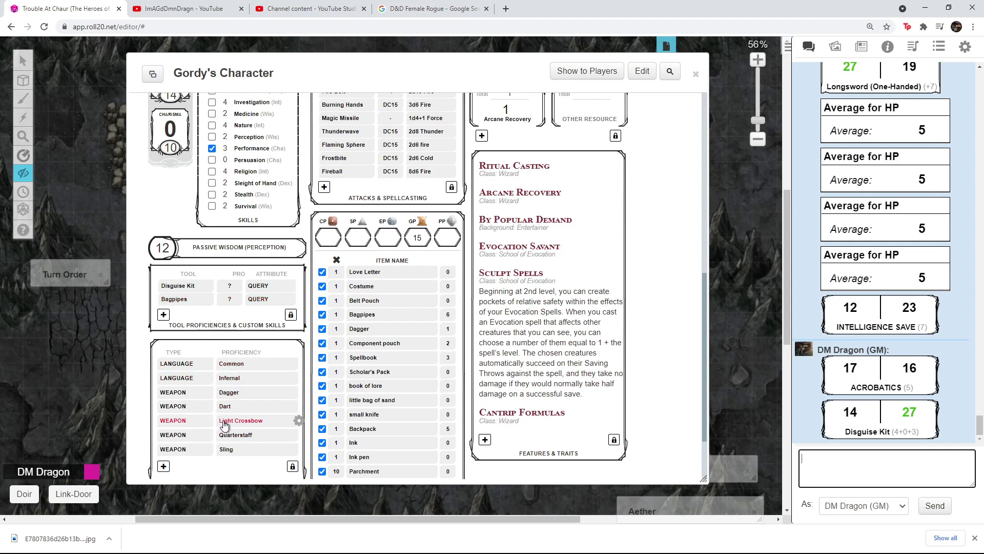
# Step: Examine how the proficiency bonus relates to the character's saving throws, skills, tools, and weapon and language proficiencies
pyautogui.scroll(-2, 221, 425)
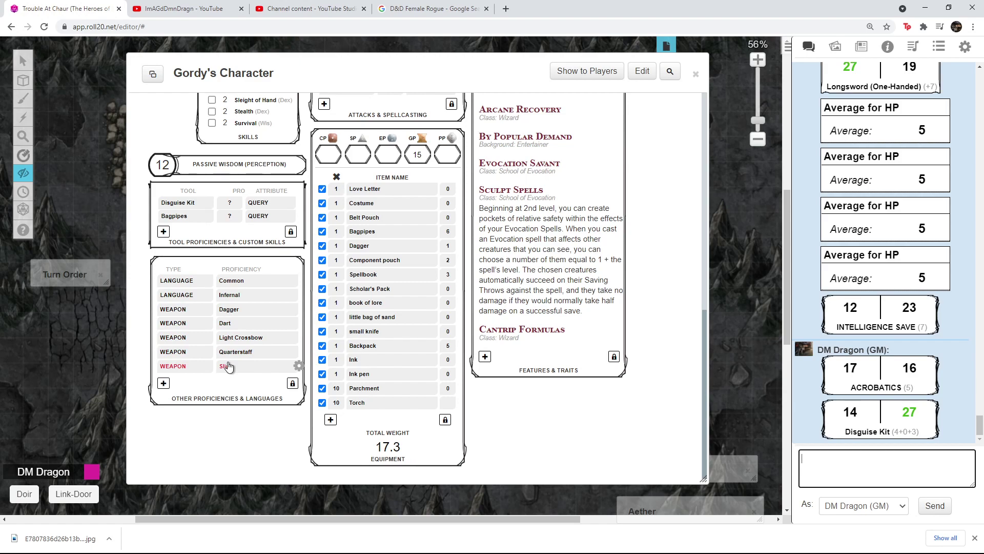
pyautogui.scroll(6, 228, 366)
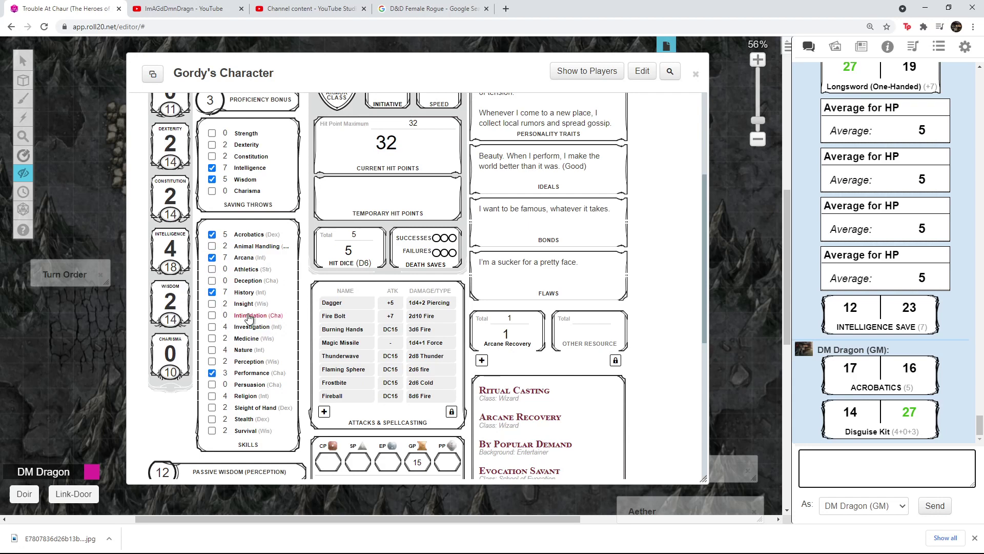
pyautogui.scroll(2, 248, 318)
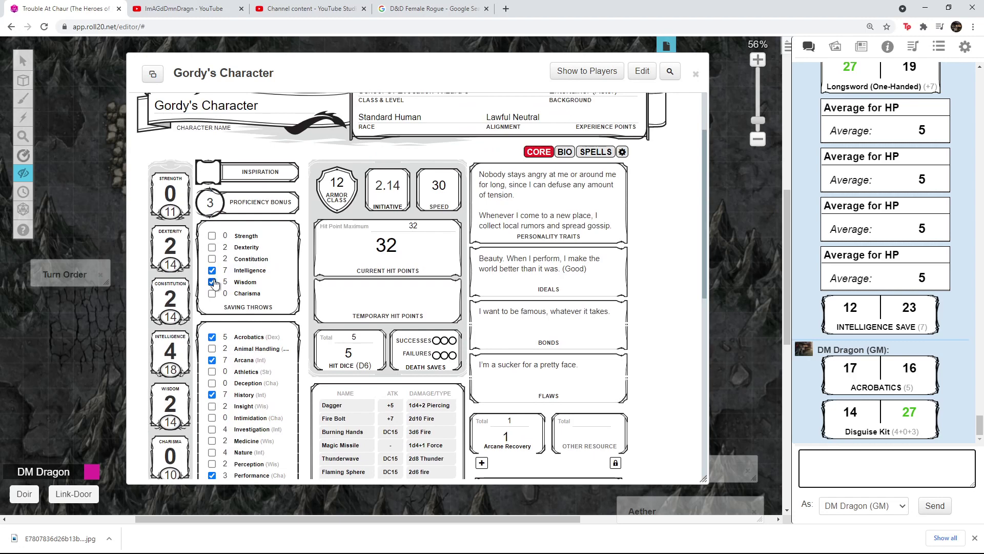
pyautogui.scroll(-6, 214, 285)
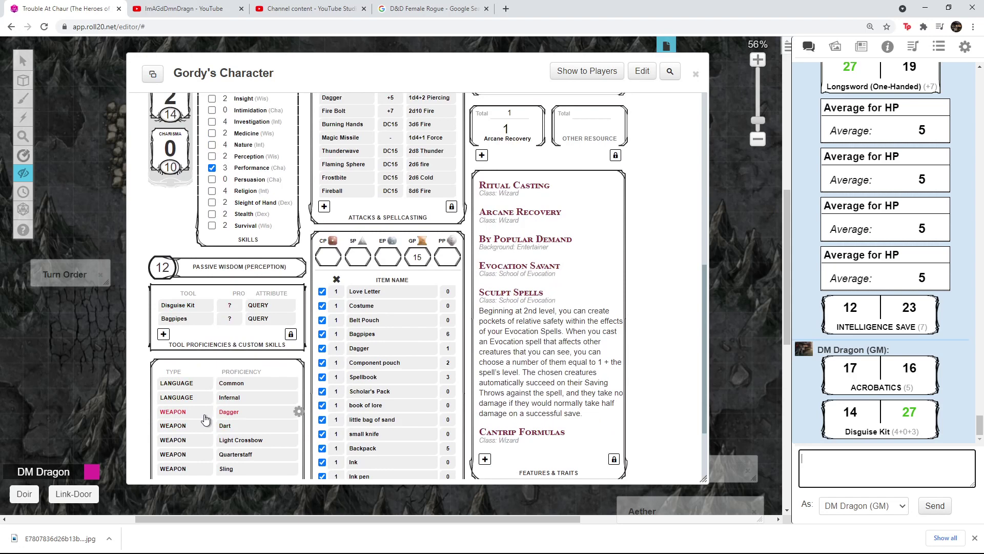
pyautogui.scroll(7, 205, 420)
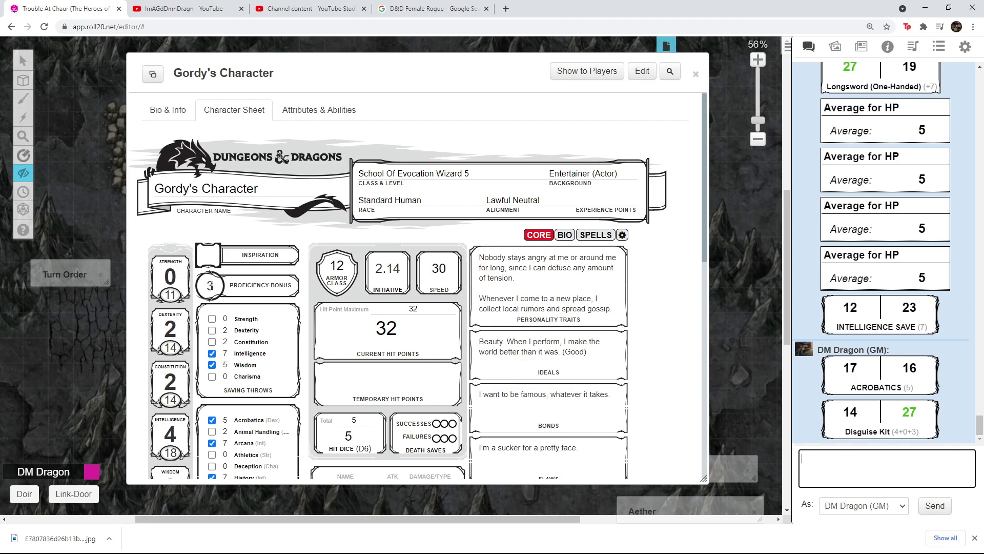
pyautogui.scroll(-4, 210, 285)
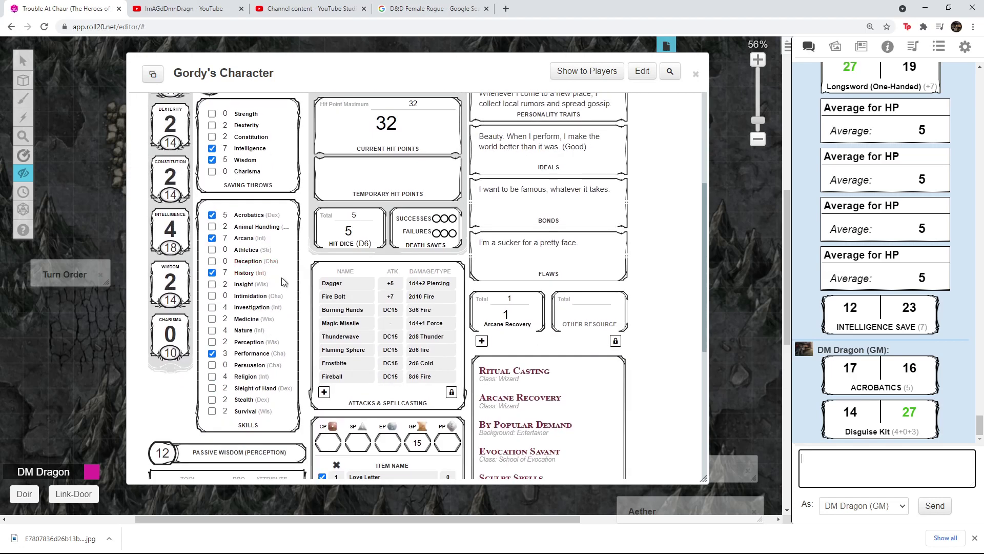
pyautogui.scroll(2, 279, 274)
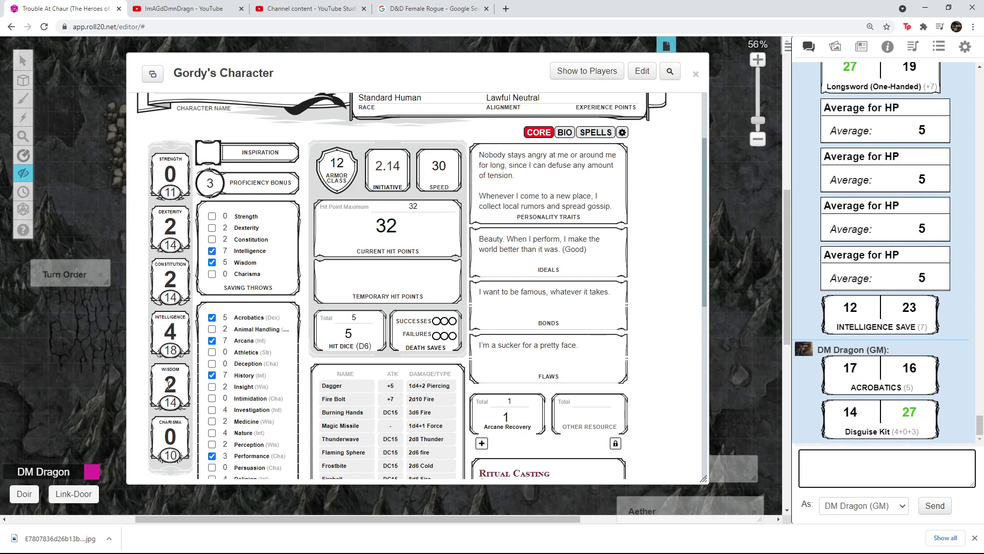
pyautogui.scroll(-2, 246, 258)
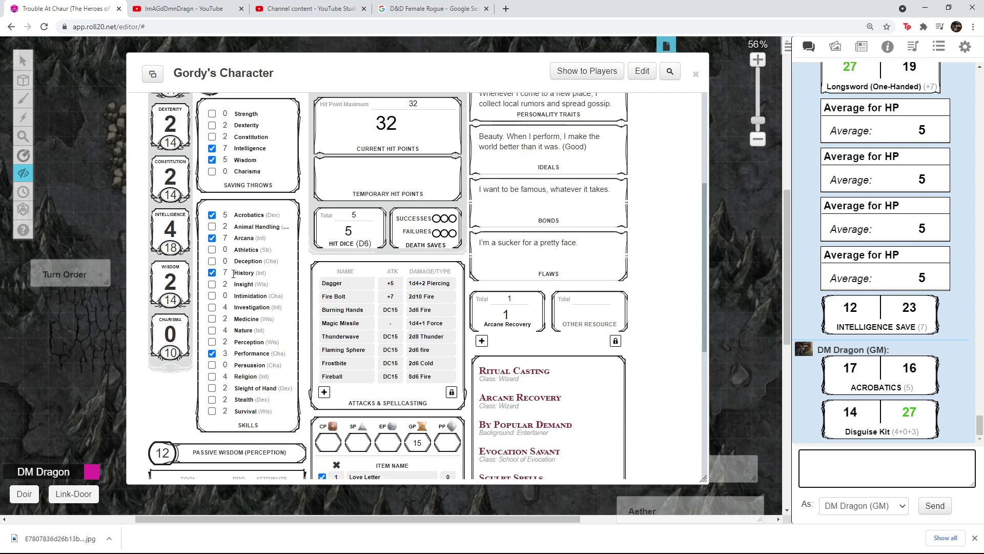
pyautogui.scroll(-5, 234, 281)
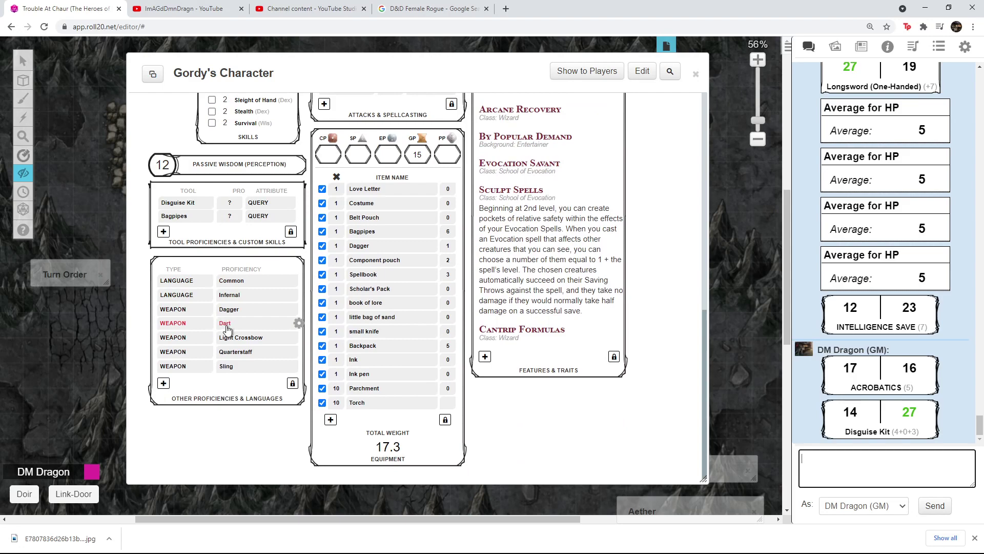
pyautogui.scroll(10, 227, 329)
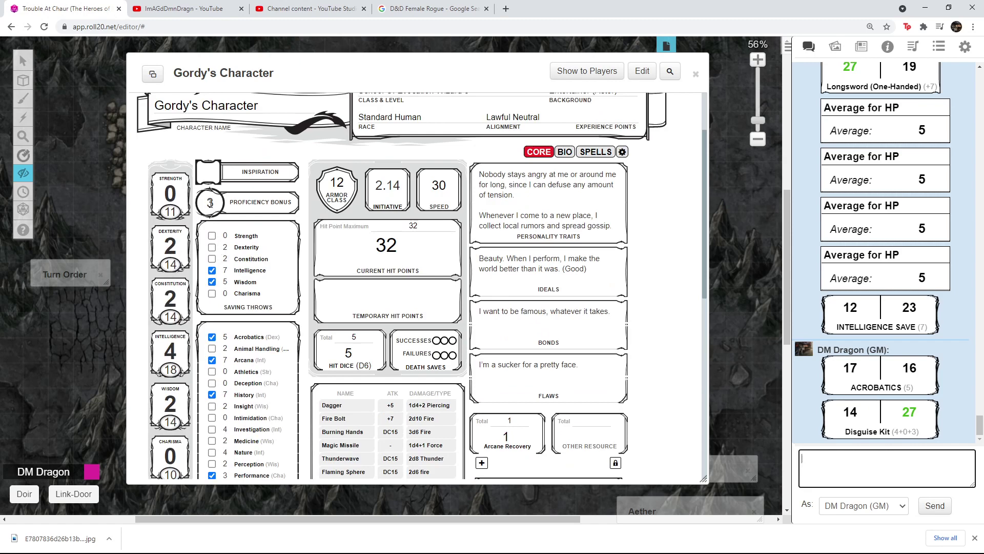
# Step: Review the language and weapon proficiencies, then the armor class, hit points and hit dice sections of the sheet
pyautogui.scroll(-10, 236, 263)
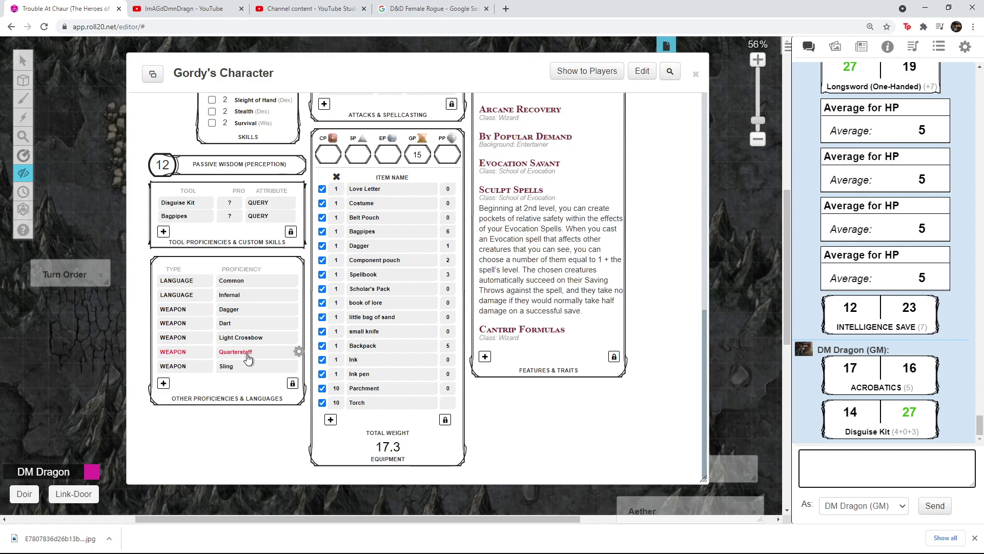
pyautogui.scroll(2, 248, 358)
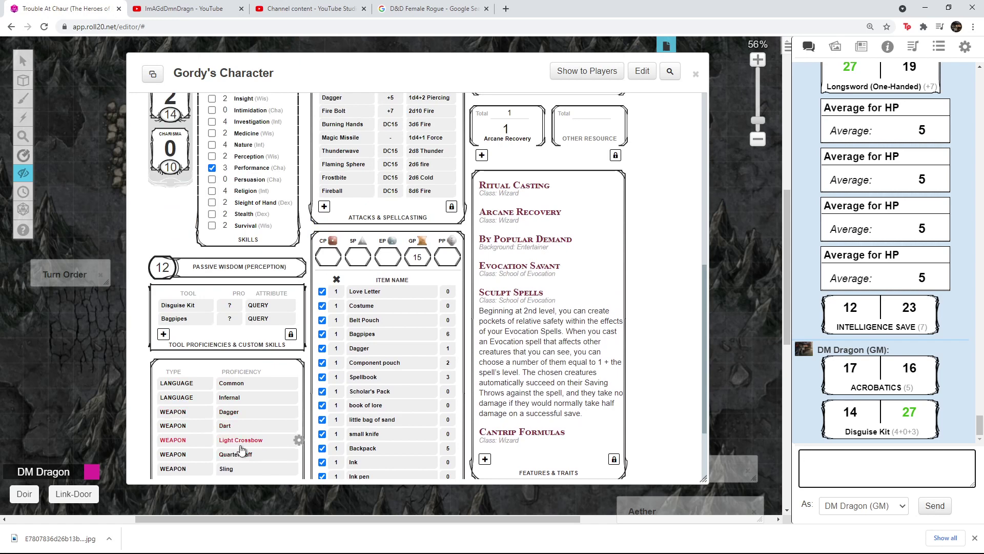
pyautogui.scroll(4, 419, 328)
pyautogui.scroll(4, 433, 293)
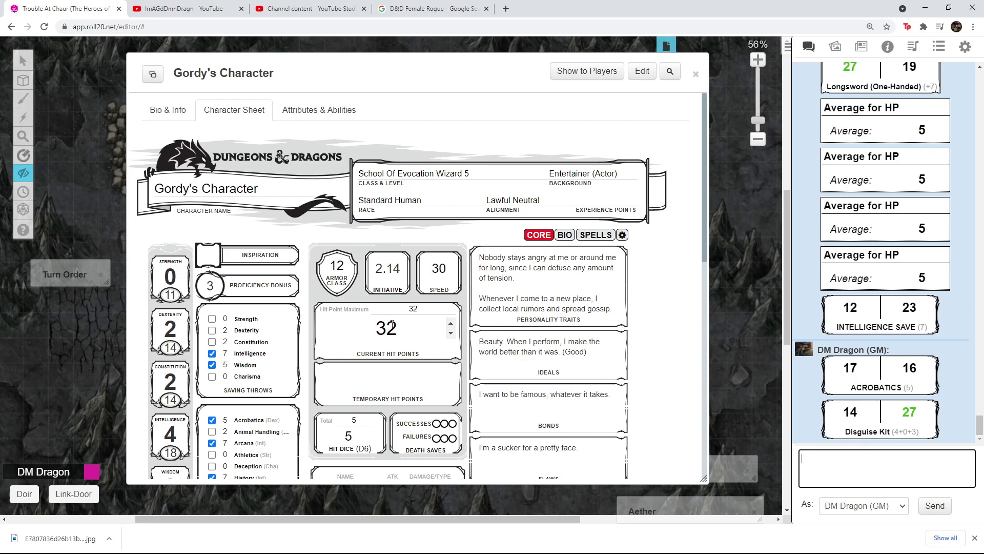
pyautogui.scroll(-2, 402, 327)
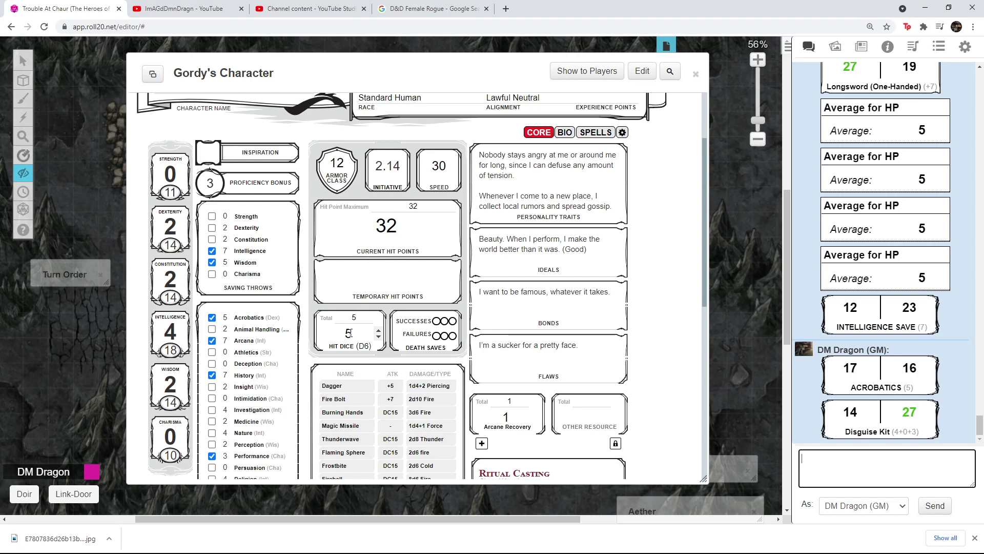
# Step: Demonstrate the death save trackers by marking three failures and two successes and clearing every mark again
pyautogui.click(437, 336)
pyautogui.click(445, 336)
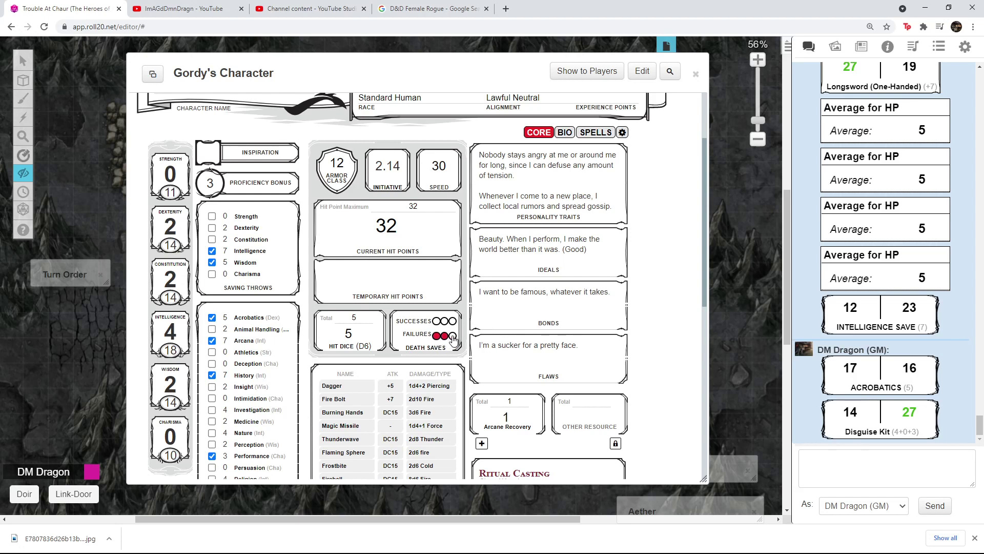
pyautogui.click(452, 336)
pyautogui.click(452, 336)
pyautogui.click(444, 335)
pyautogui.click(437, 336)
pyautogui.click(436, 321)
pyautogui.click(445, 321)
pyautogui.click(444, 320)
pyautogui.click(437, 321)
# Step: Look over the attacks and spellcasting list, the coin fields and the equipment list
pyautogui.scroll(-2, 424, 336)
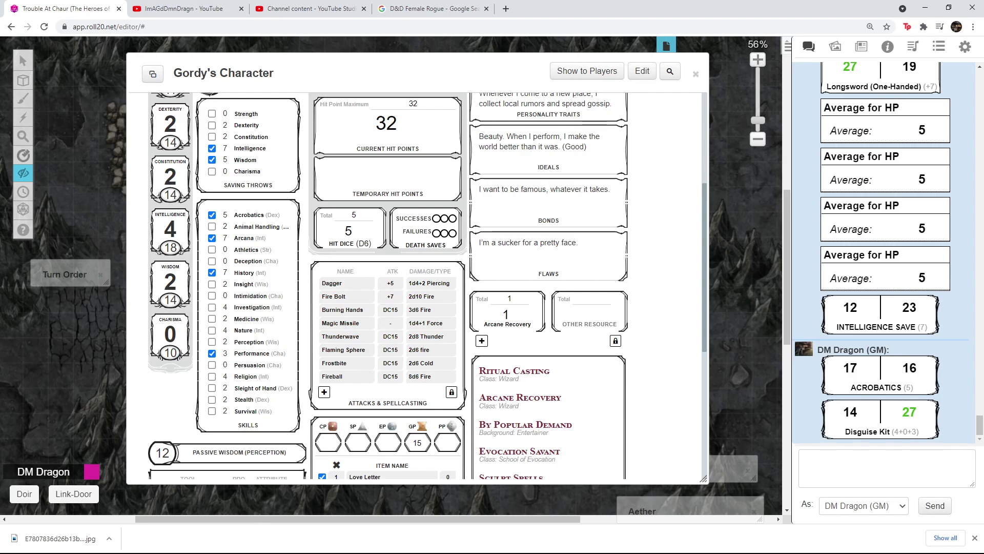
pyautogui.scroll(-2, 393, 374)
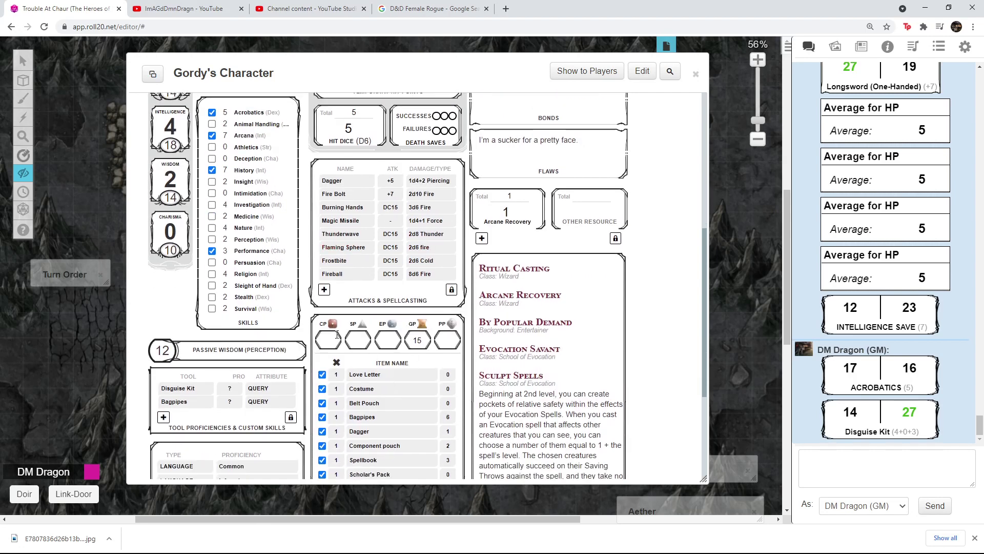
pyautogui.scroll(-2, 393, 354)
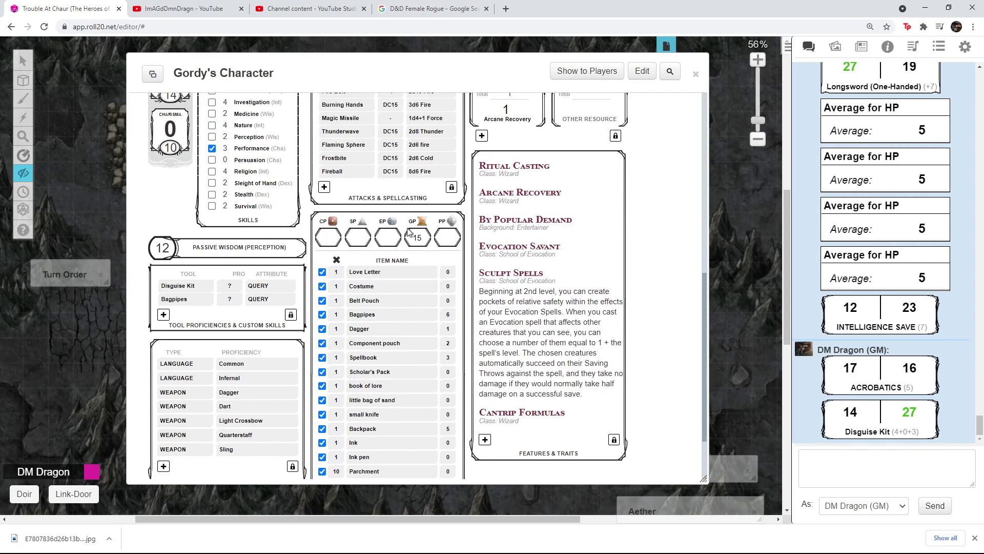
pyautogui.scroll(-1, 393, 368)
# Step: Review the character's personality traits, ideals, bonds and flaws, plus the Arcane Recovery resource
pyautogui.scroll(15, 512, 273)
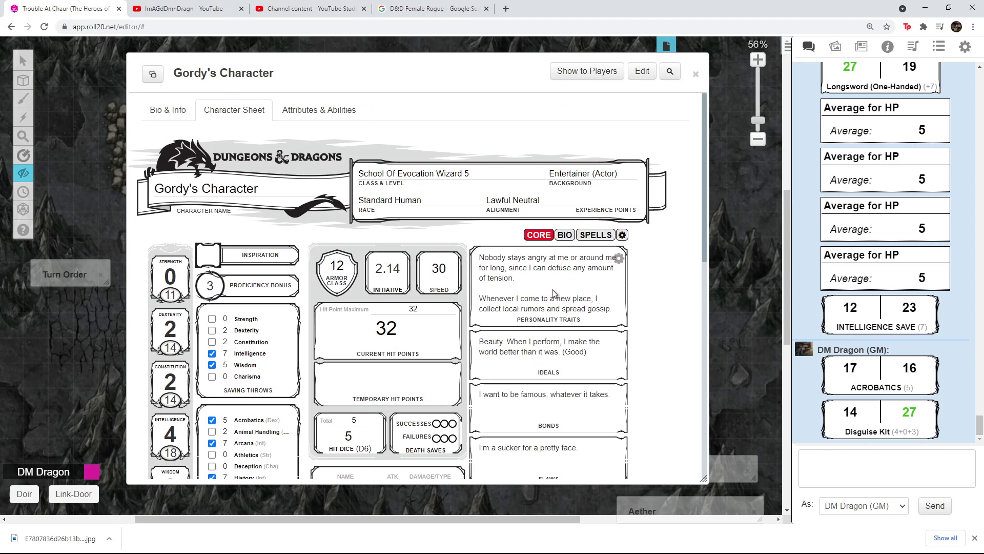
pyautogui.scroll(-2, 552, 287)
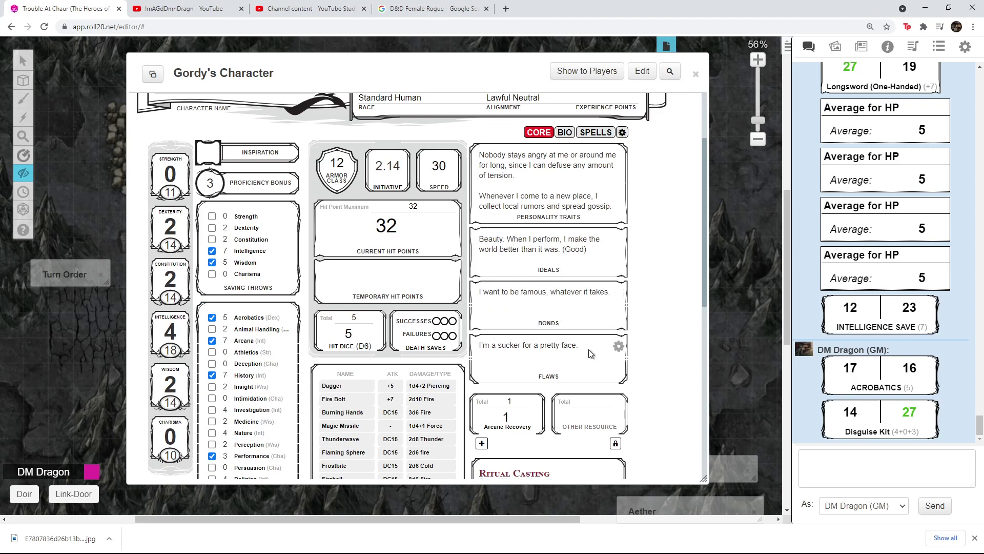
pyautogui.scroll(-2, 571, 335)
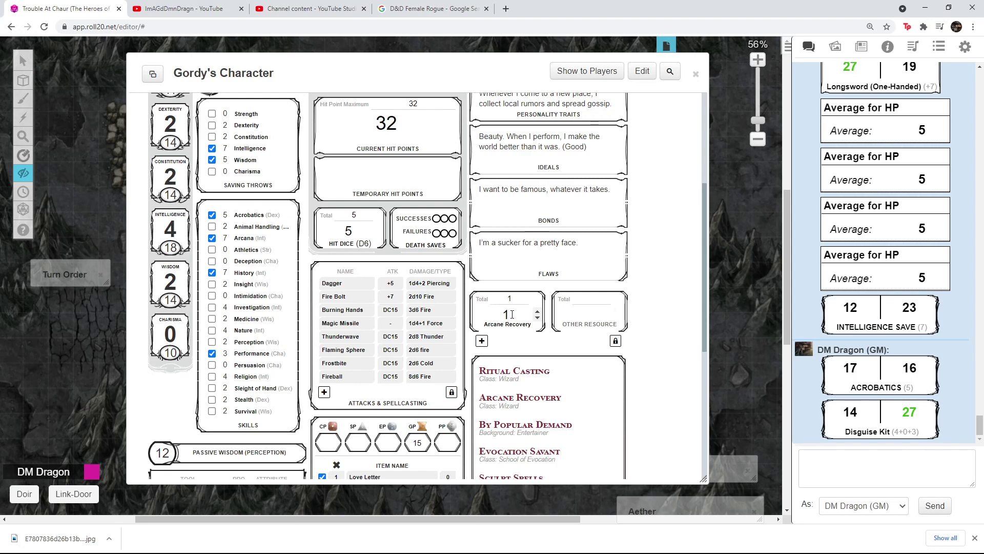
pyautogui.scroll(-2, 511, 314)
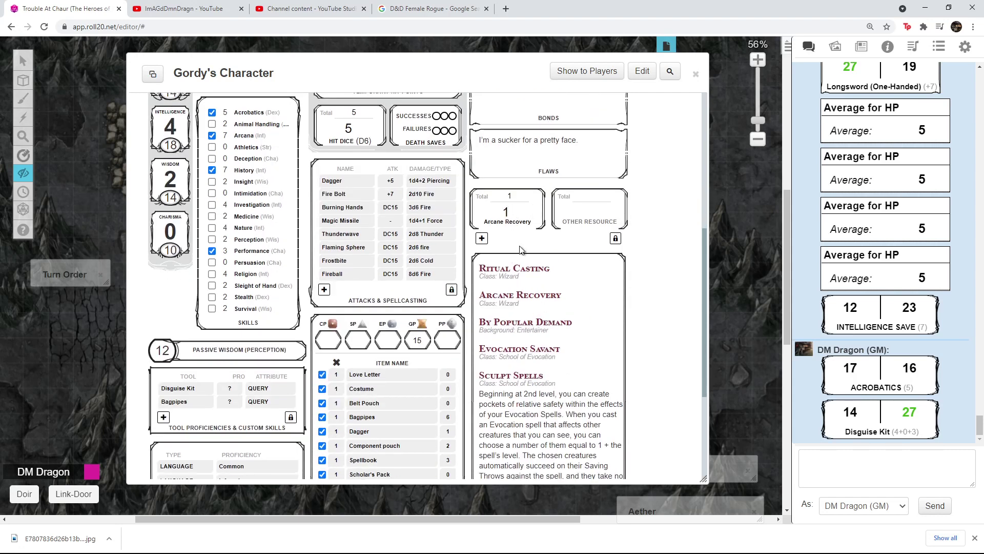
# Step: Collapse the Sculpt Spells description in the features and traits list
pyautogui.scroll(-4, 538, 297)
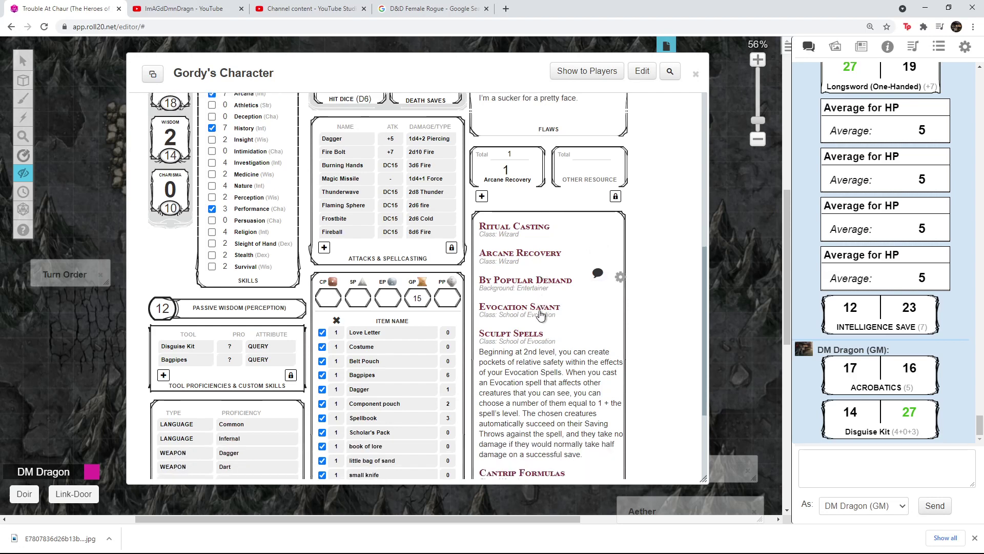
pyautogui.scroll(2, 554, 300)
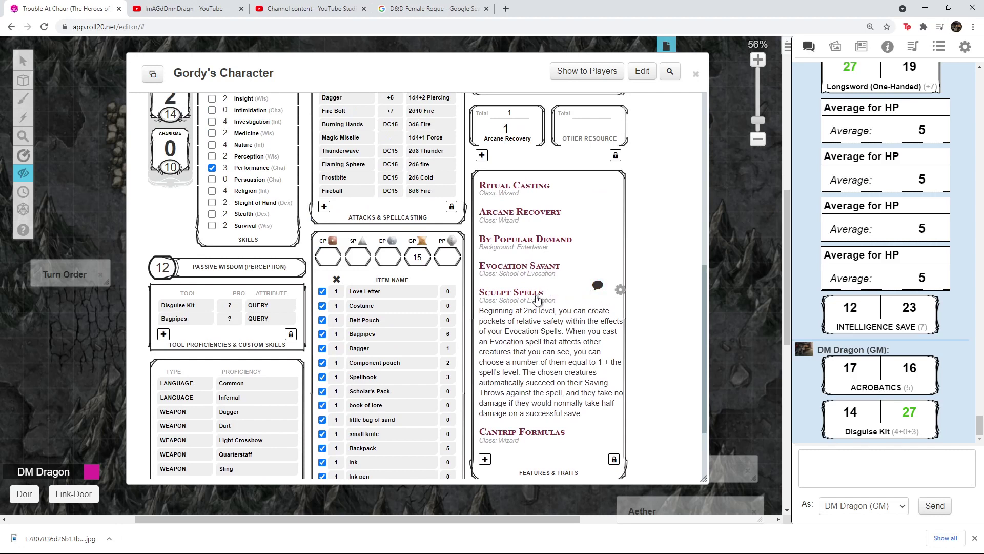
pyautogui.click(533, 296)
pyautogui.scroll(2, 533, 297)
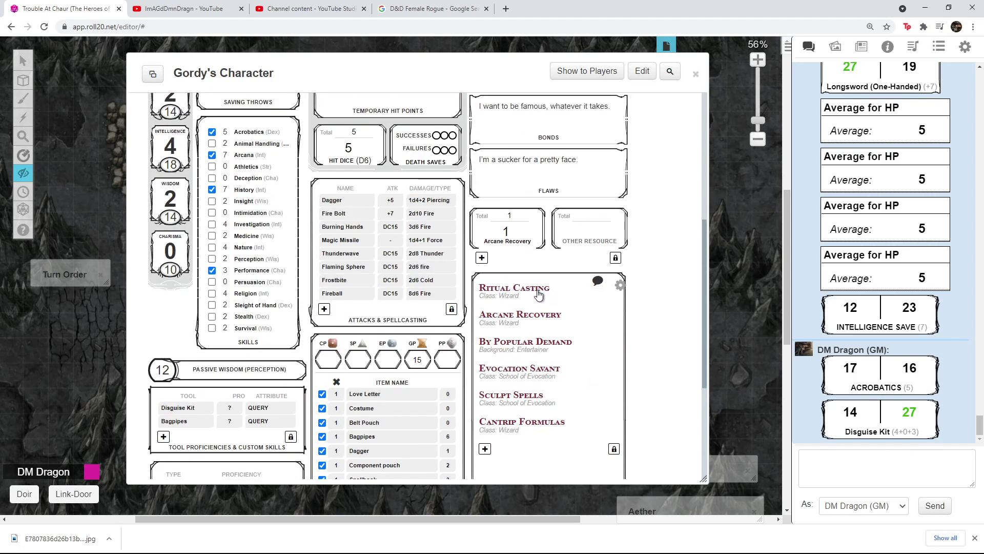
# Step: Expand the Ritual Casting feature to read its description, and collapse it again
pyautogui.click(537, 293)
pyautogui.scroll(-2, 538, 293)
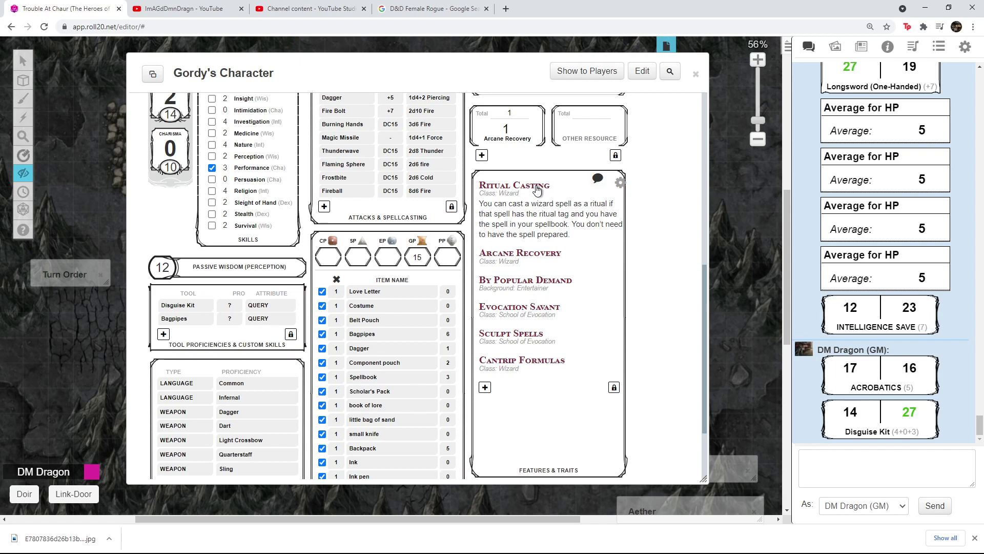
pyautogui.click(537, 188)
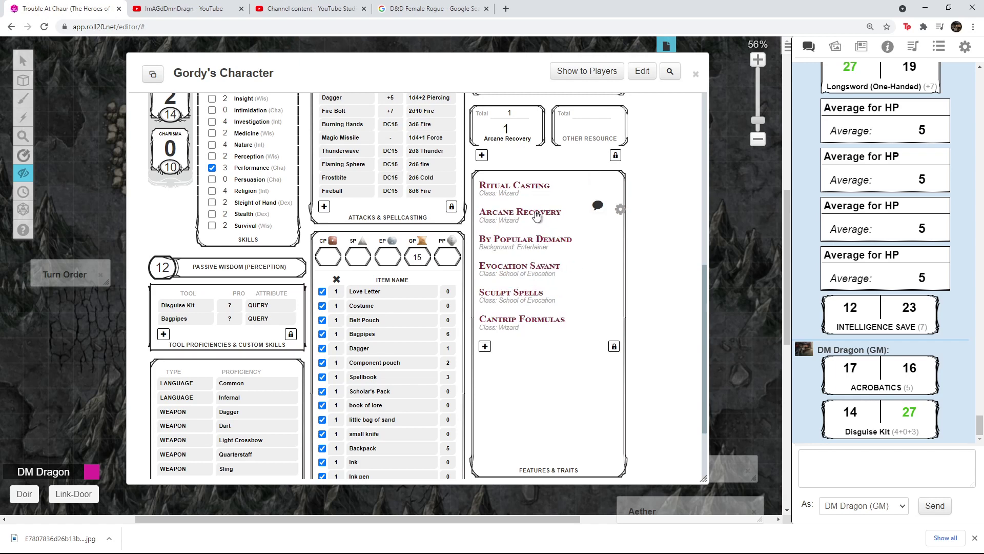
# Step: Expand the Arcane Recovery feature to read its description, and collapse it again
pyautogui.click(537, 216)
pyautogui.scroll(3, 537, 215)
pyautogui.scroll(-3, 540, 254)
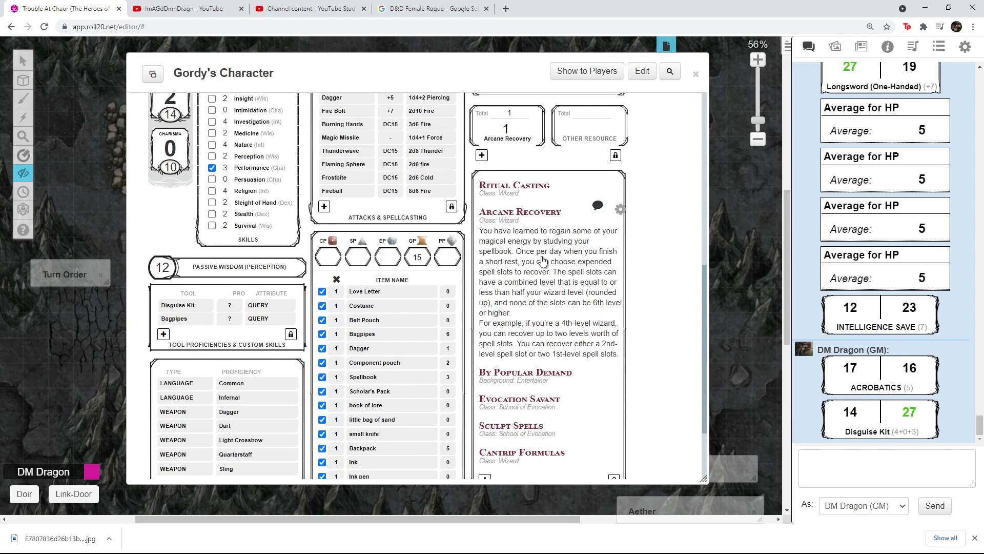
pyautogui.scroll(3, 527, 218)
pyautogui.scroll(-3, 533, 225)
pyautogui.click(545, 215)
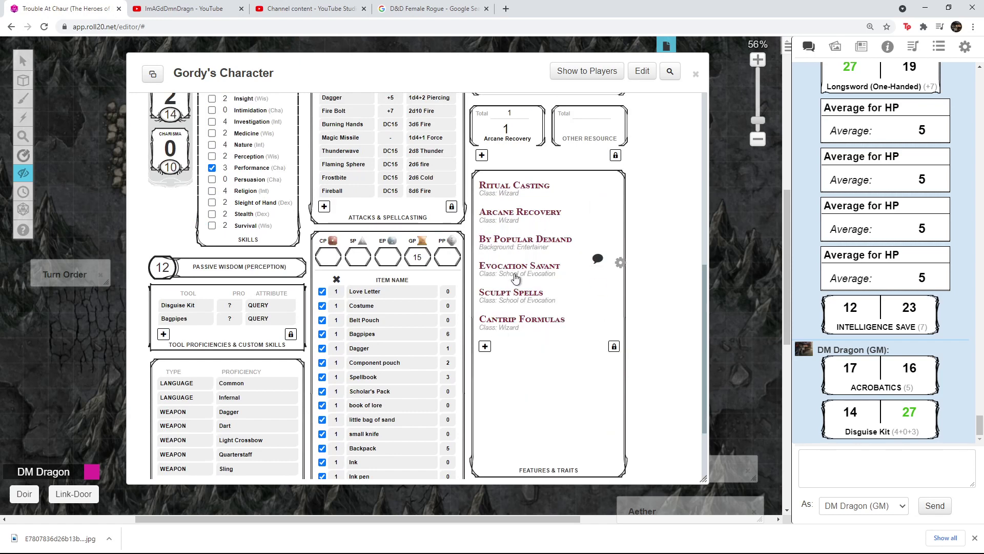
# Step: Open the sheet's bio page and look through its appearance, backstory, allies, additional features, treasure and physical detail fields
pyautogui.scroll(10, 542, 248)
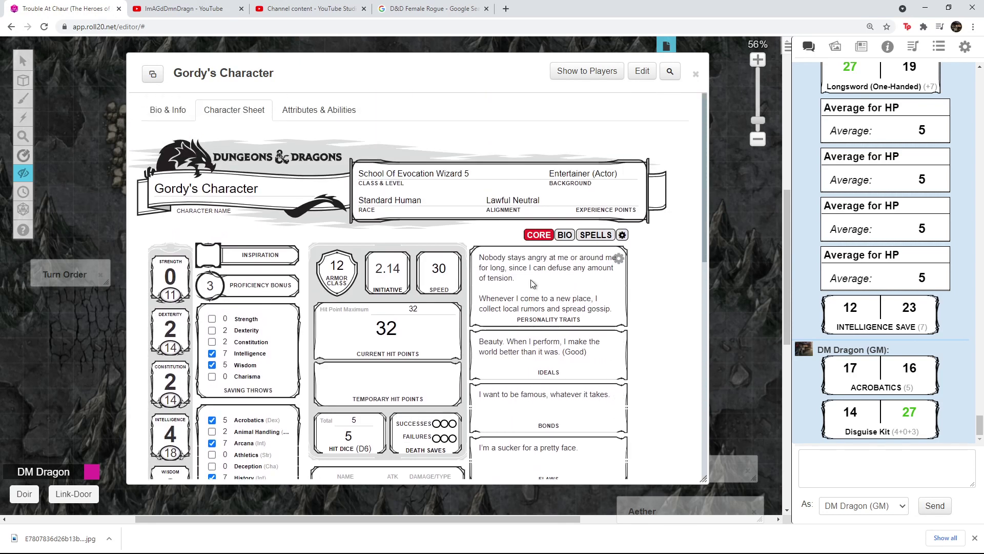
pyautogui.click(564, 235)
pyautogui.scroll(-10, 494, 273)
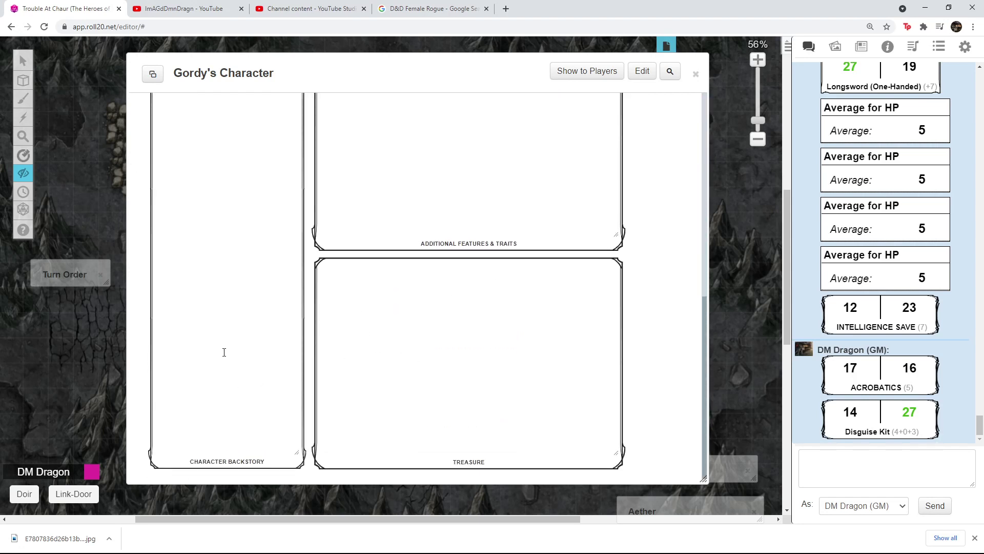
pyautogui.scroll(4, 224, 351)
pyautogui.scroll(-4, 222, 350)
pyautogui.scroll(2, 359, 369)
pyautogui.scroll(-2, 410, 395)
pyautogui.scroll(2, 437, 369)
pyautogui.scroll(2, 418, 296)
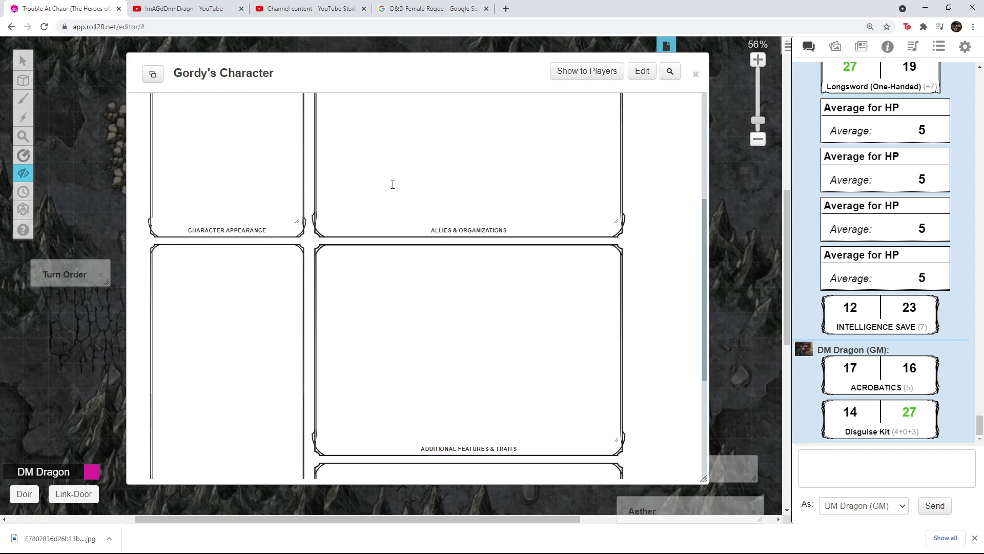
pyautogui.scroll(4, 468, 243)
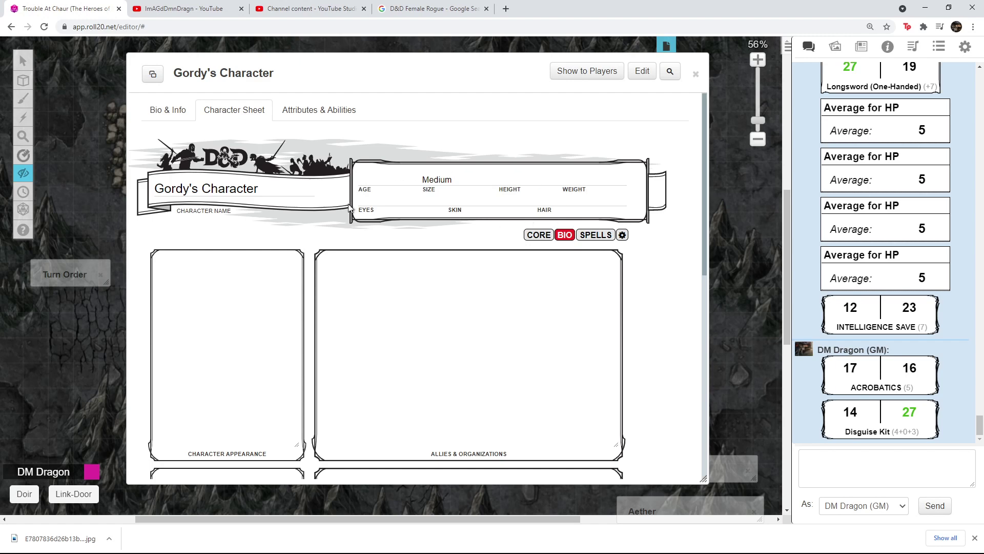
# Step: Open the sheet's spells page and review the spellcasting statistics and the cantrips list
pyautogui.click(598, 236)
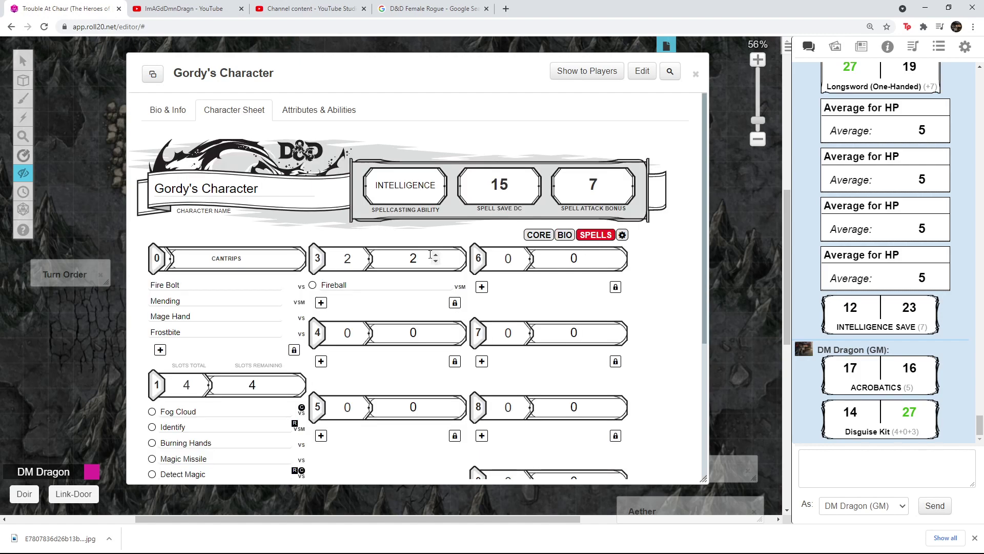
pyautogui.scroll(-2, 431, 255)
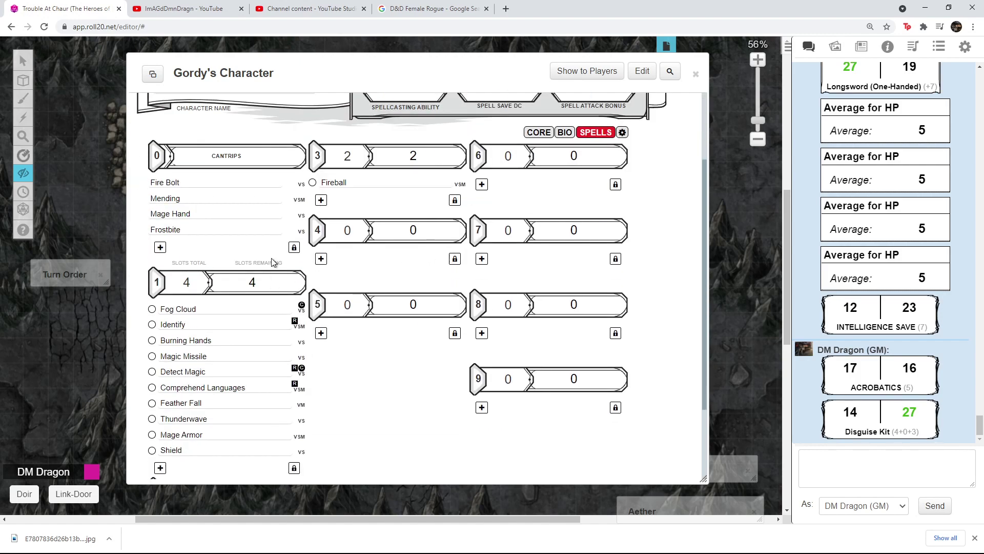
pyautogui.scroll(2, 263, 231)
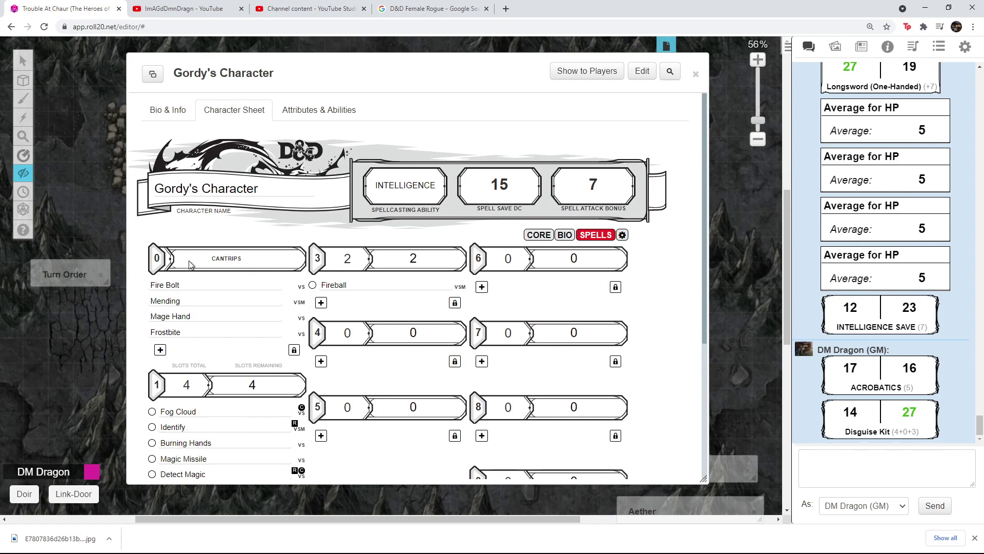
pyautogui.scroll(-2, 234, 262)
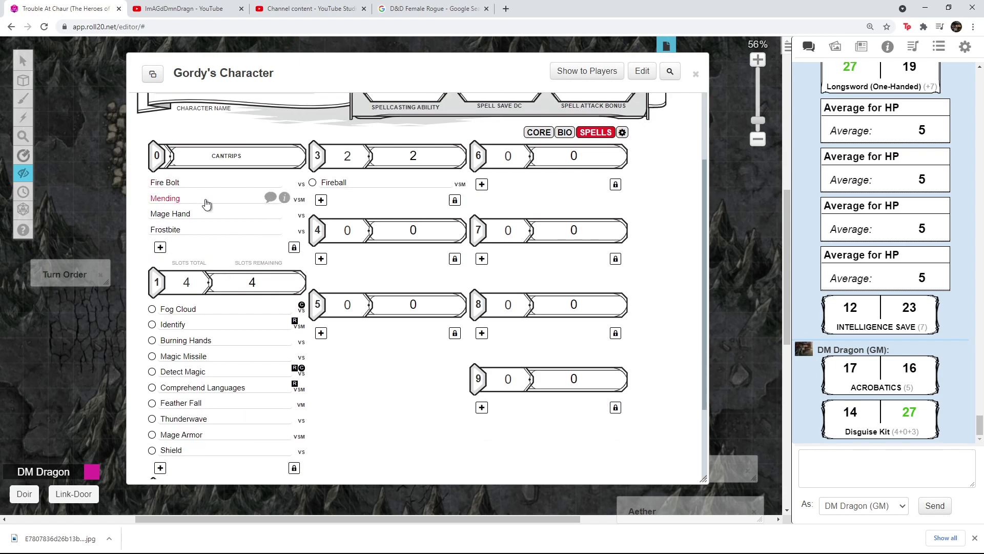
# Step: Examine the total and remaining spell slots and the spells listed under each spell level
pyautogui.scroll(-2, 221, 224)
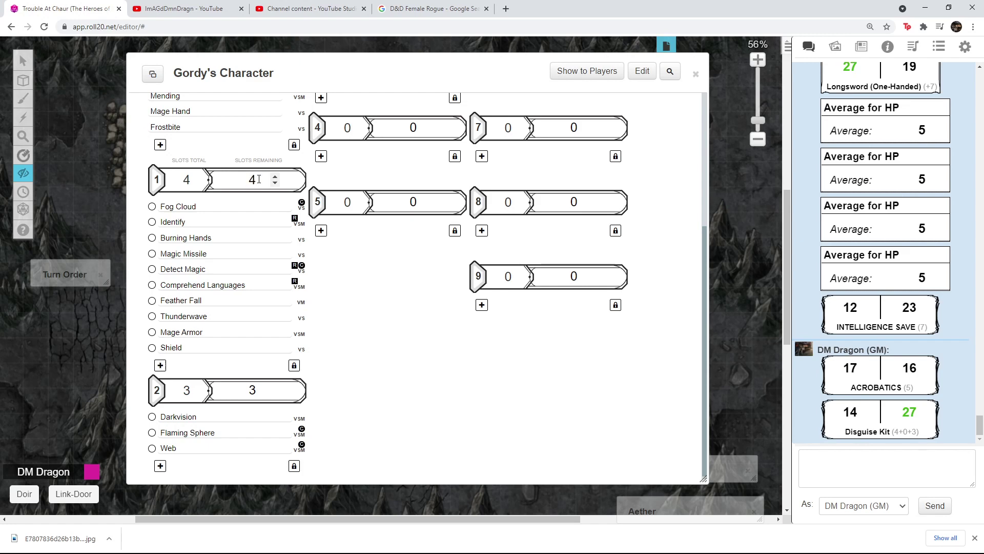
pyautogui.scroll(-1, 258, 180)
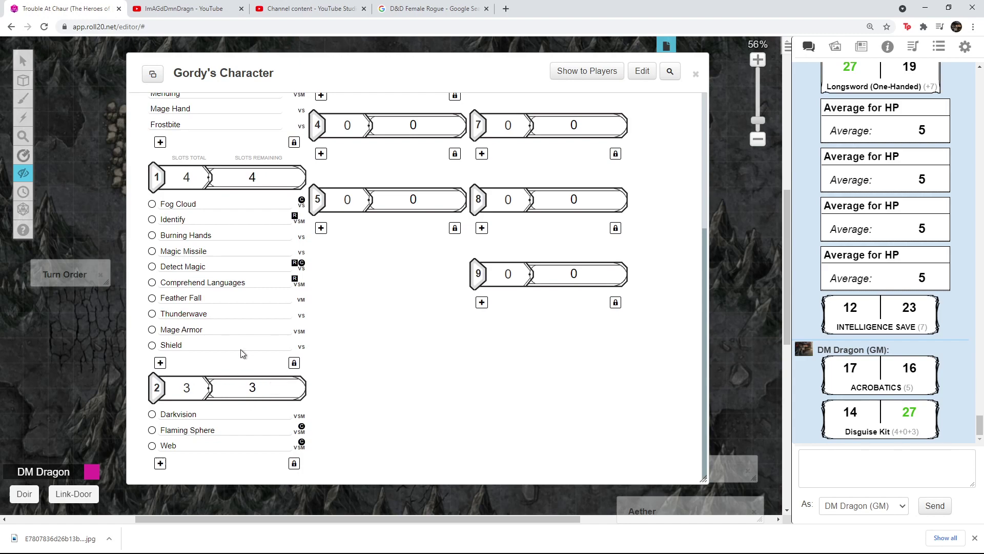
pyautogui.scroll(3, 384, 273)
pyautogui.scroll(-3, 390, 276)
pyautogui.scroll(4, 279, 390)
pyautogui.scroll(-4, 417, 390)
pyautogui.scroll(4, 420, 395)
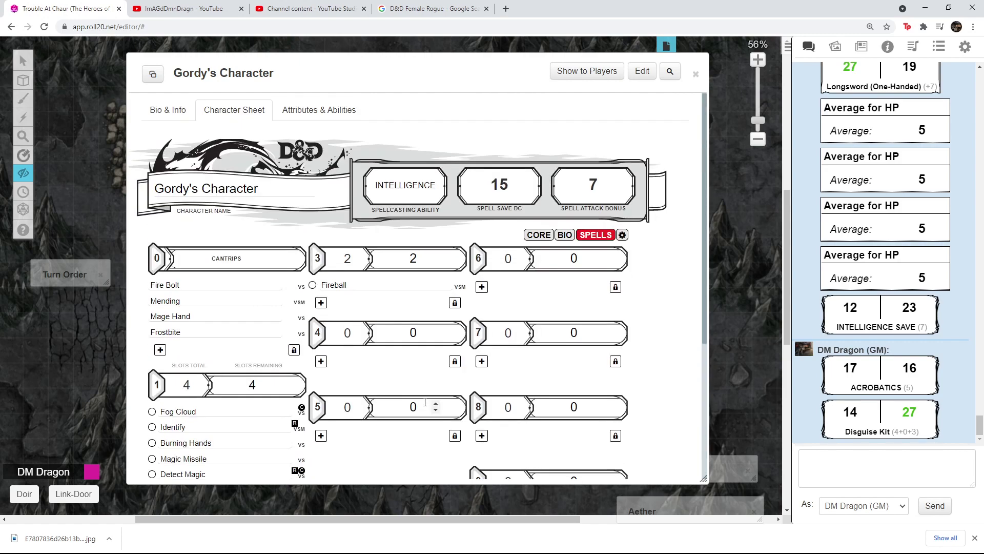